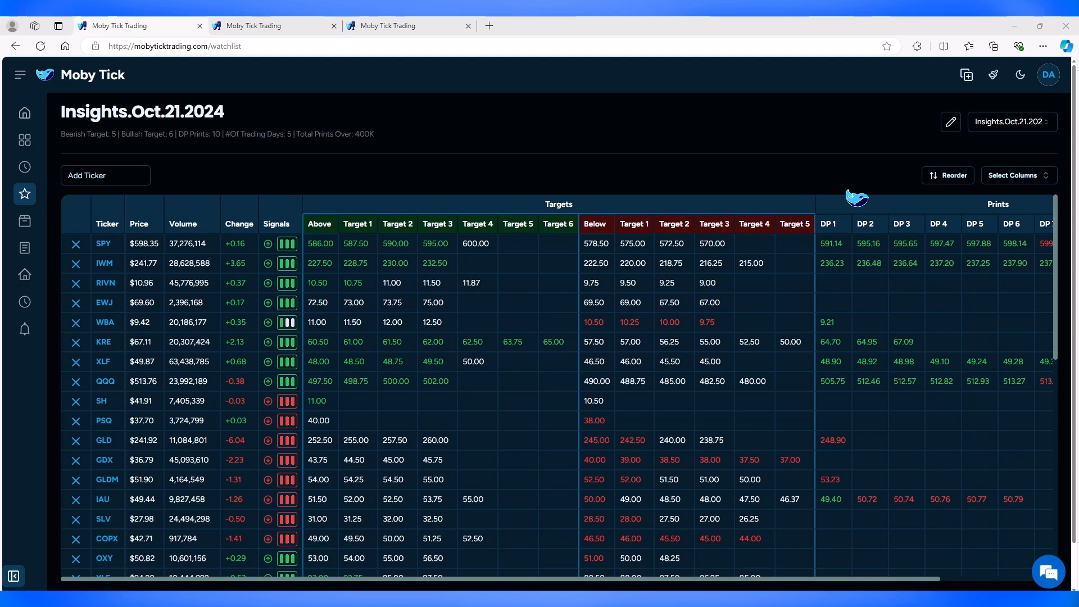
# Step: Review the watchlist's print columns DP 1 through DP 10 and inspect the trade details of SPY's DP 7 print
pyautogui.moveTo(836, 248)
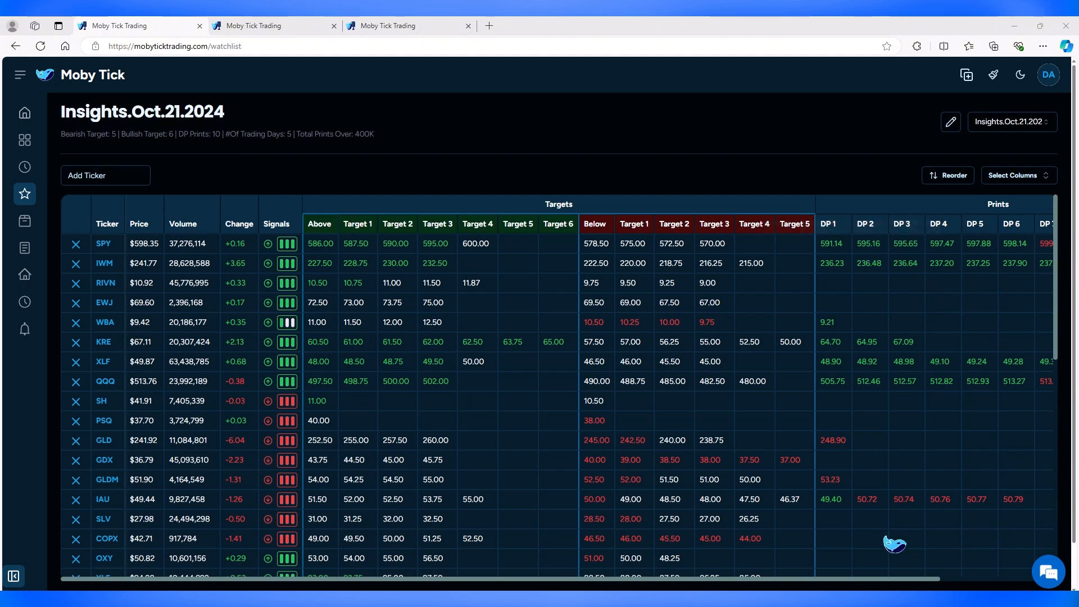
pyautogui.moveTo(899, 579); pyautogui.dragTo(1046, 579)
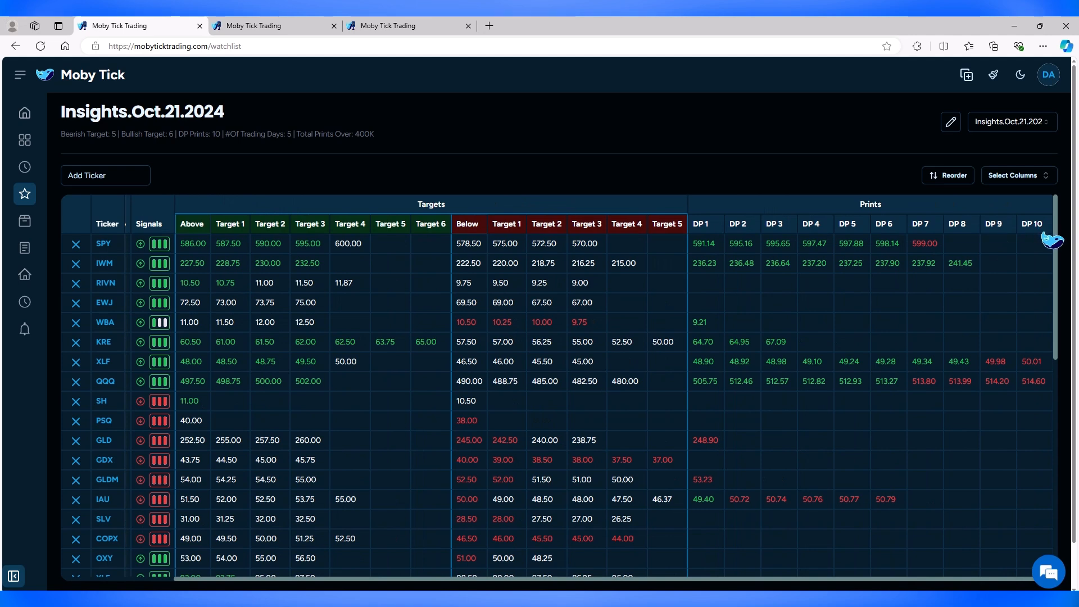
pyautogui.moveTo(933, 244)
pyautogui.moveTo(725, 580); pyautogui.dragTo(576, 580)
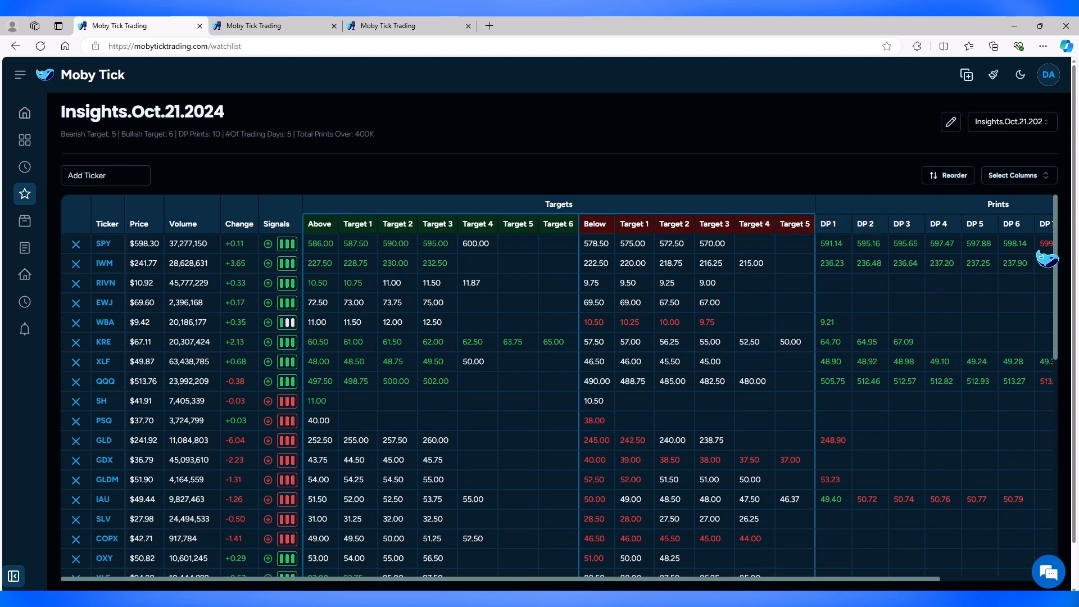
pyautogui.moveTo(1053, 248)
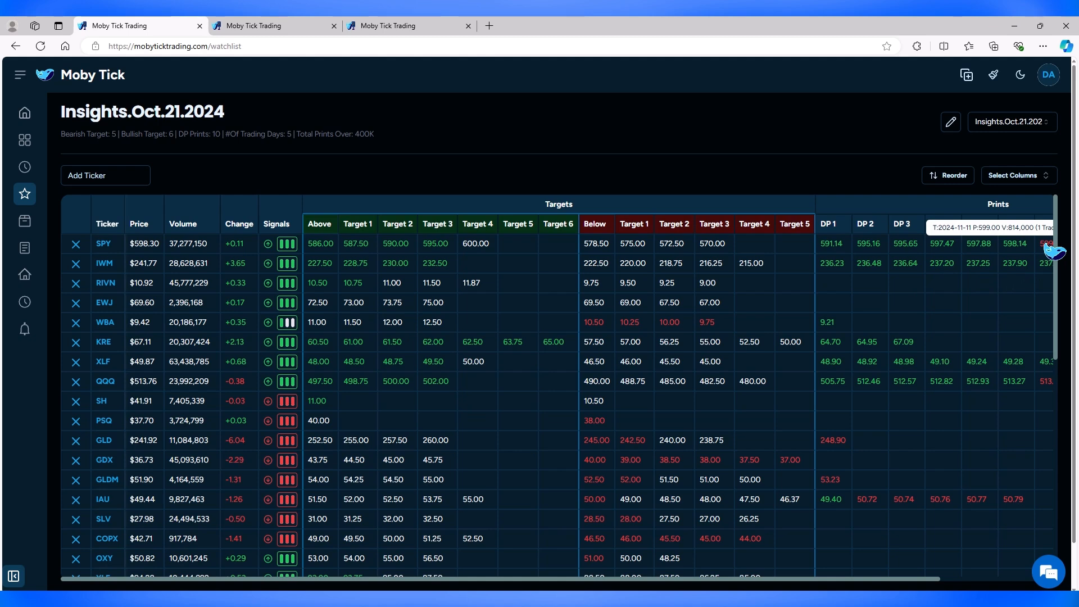
pyautogui.moveTo(991, 270)
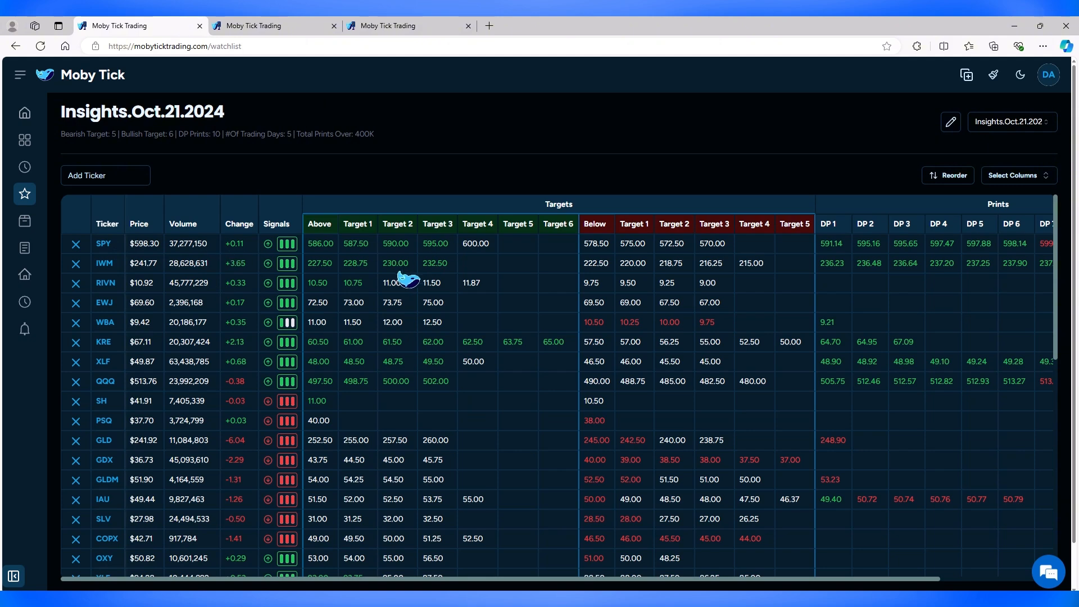
# Step: Add the Open, High, Close and Low columns to the watchlist table
pyautogui.click(1031, 178)
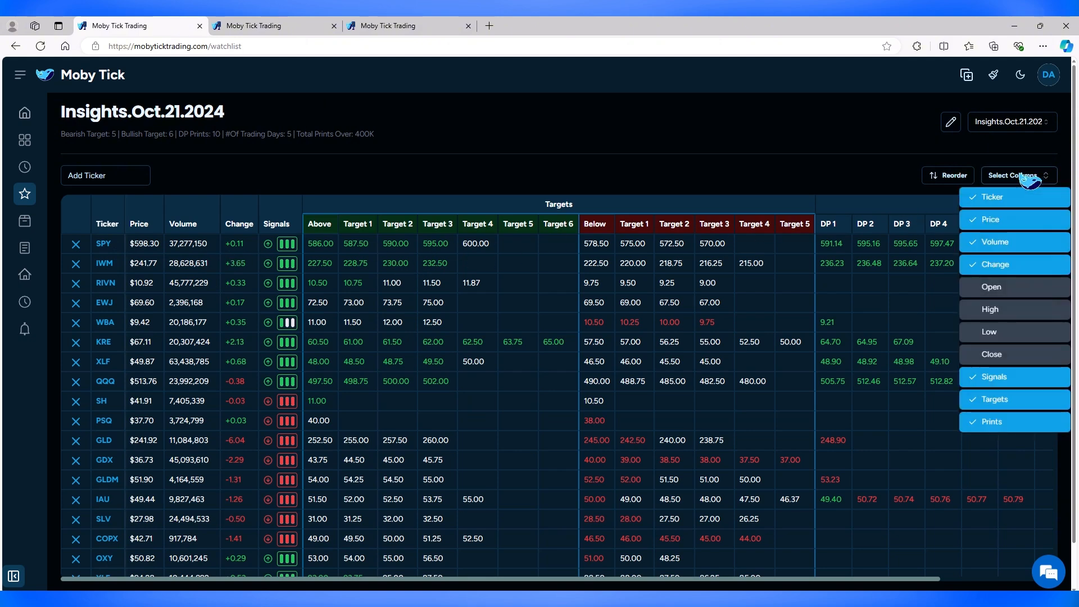
pyautogui.click(1019, 288)
pyautogui.click(1018, 311)
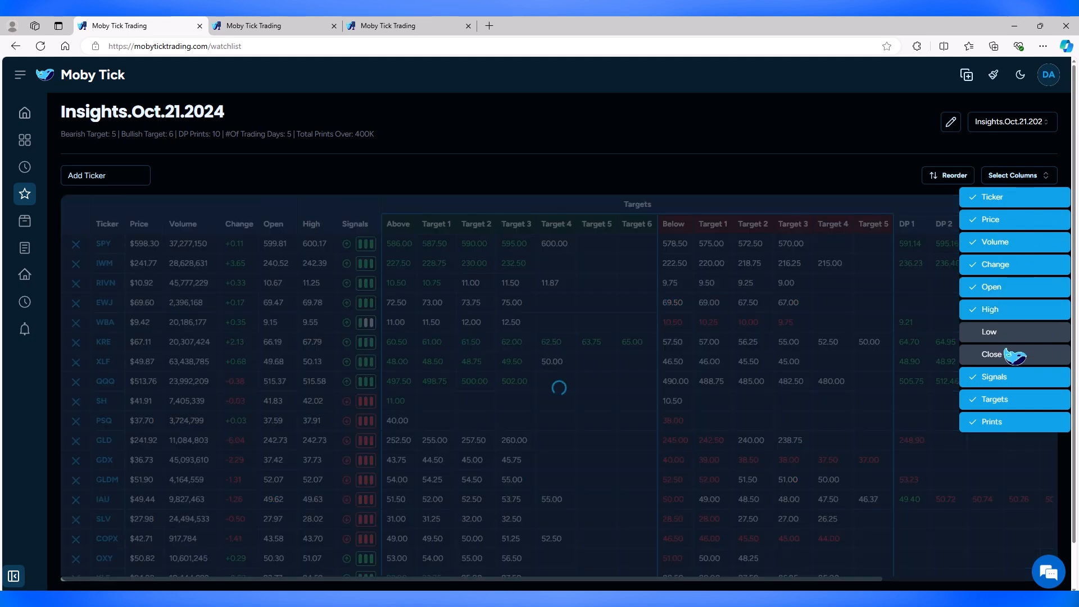
pyautogui.click(1014, 361)
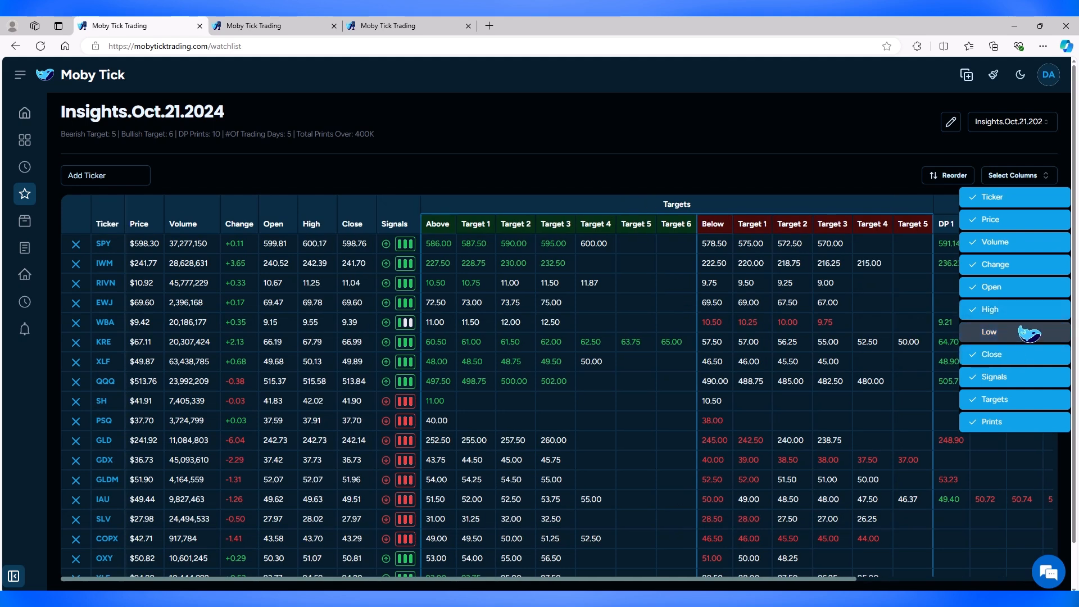
pyautogui.click(1012, 335)
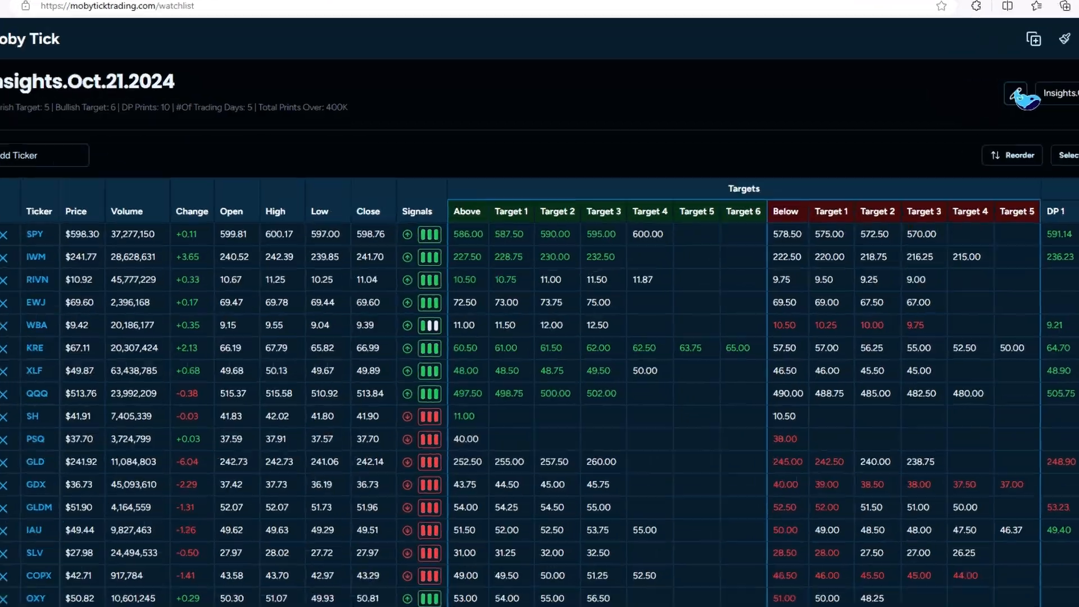
# Step: Review the target settings of the Insights.Oct.21.2024 watchlist, set its number of trading days to 10, and save
pyautogui.click(955, 125)
pyautogui.click(464, 263)
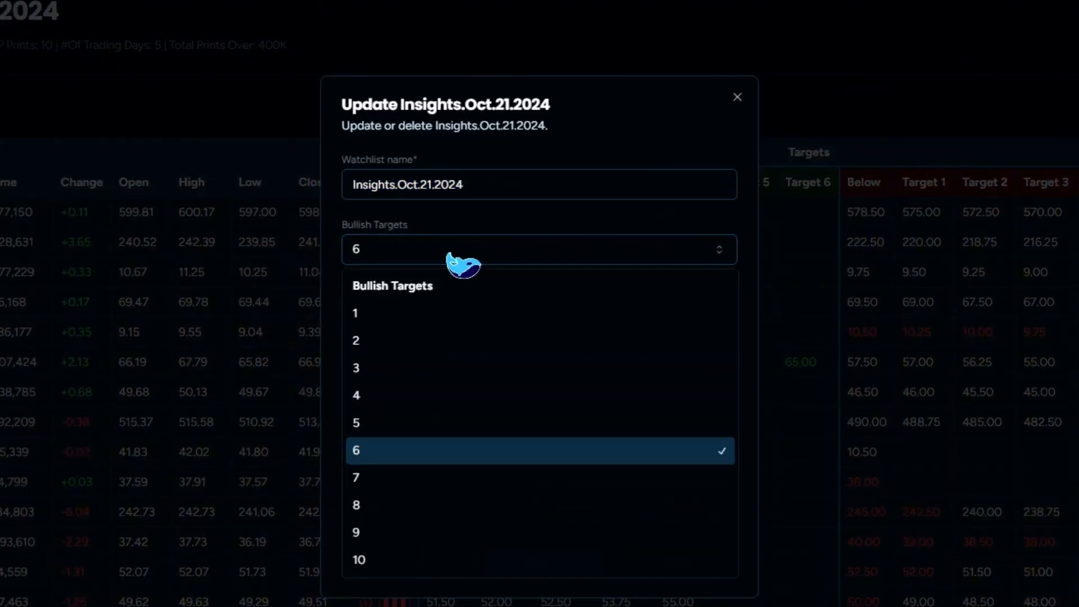
pyautogui.click(459, 262)
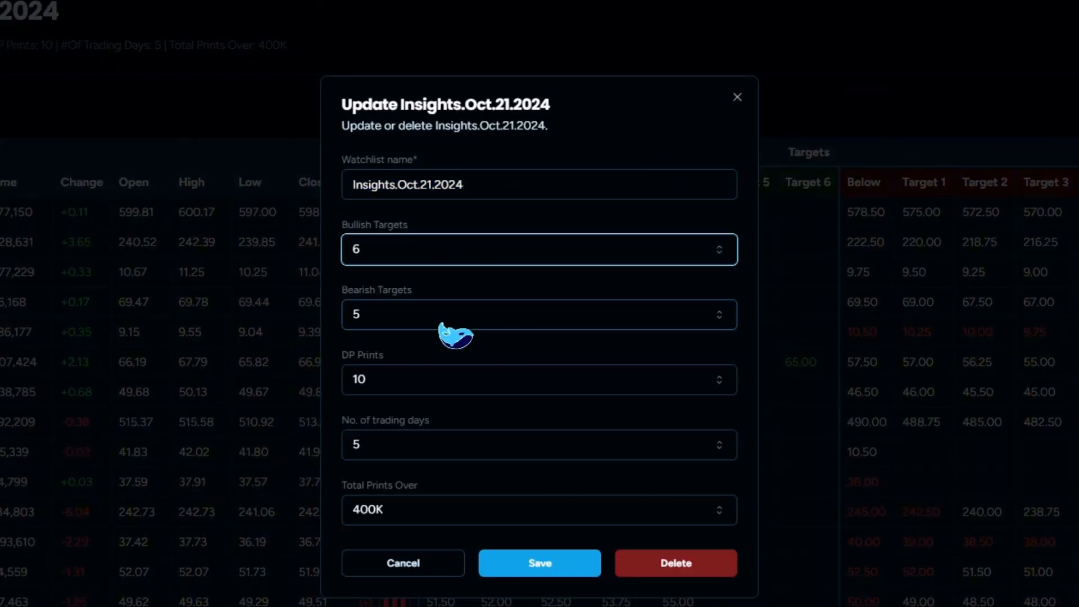
pyautogui.click(452, 326)
pyautogui.click(453, 325)
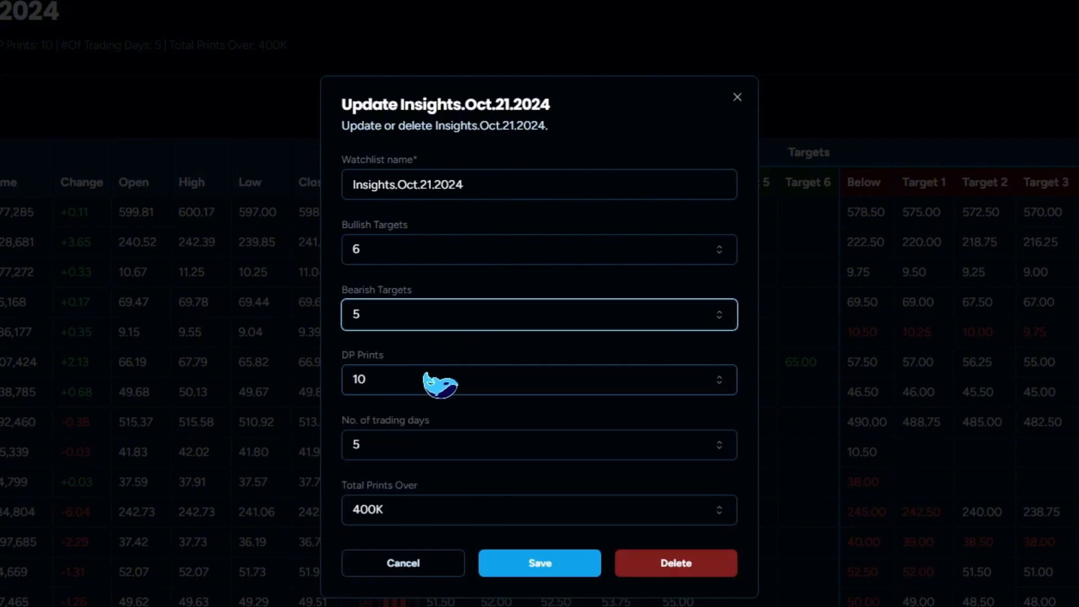
pyautogui.click(467, 451)
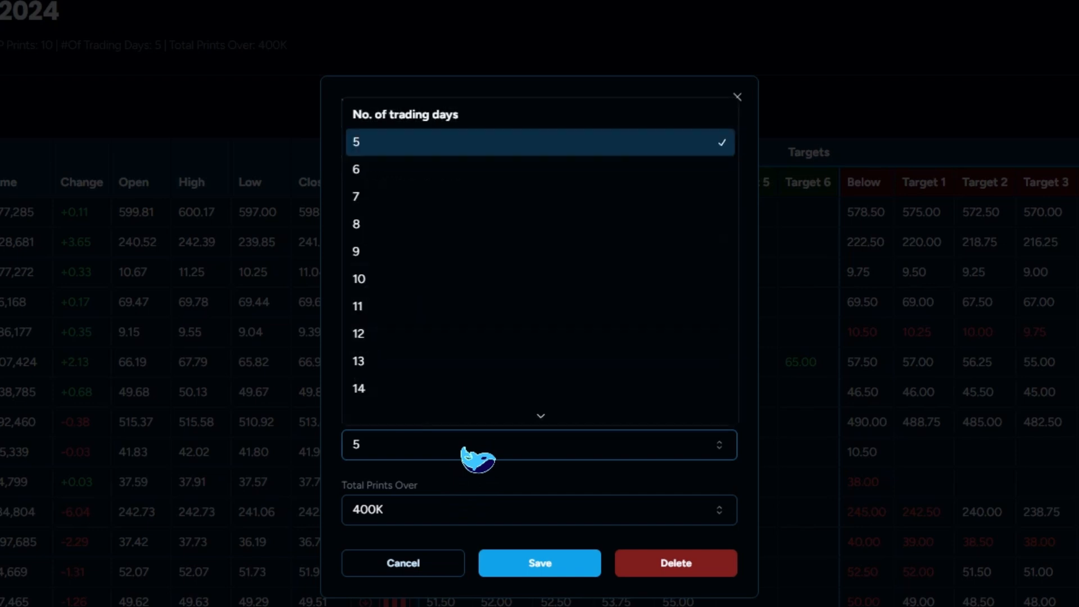
pyautogui.click(504, 280)
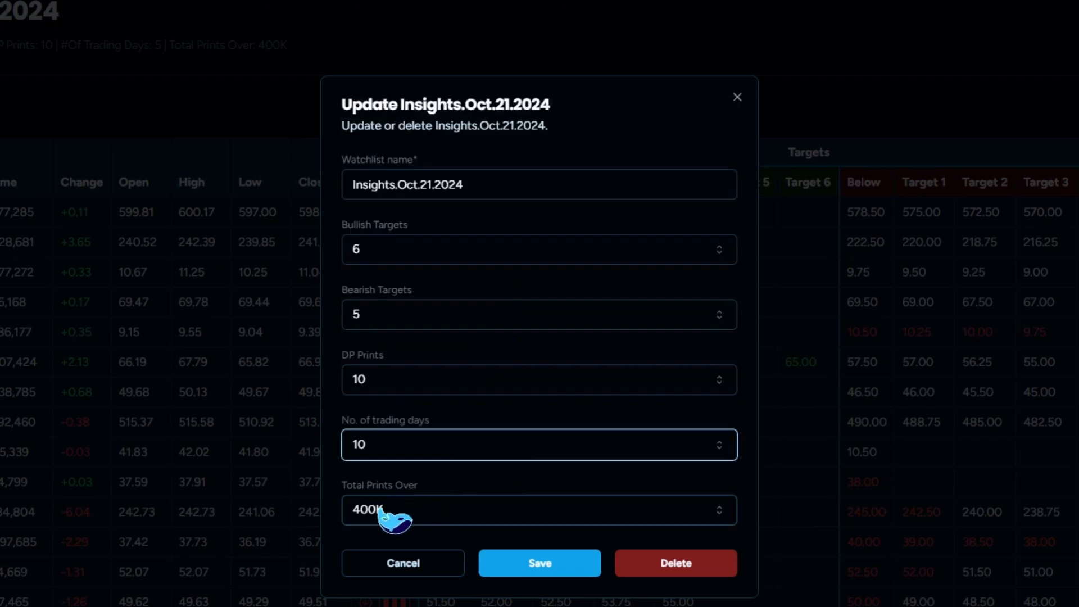
pyautogui.click(555, 571)
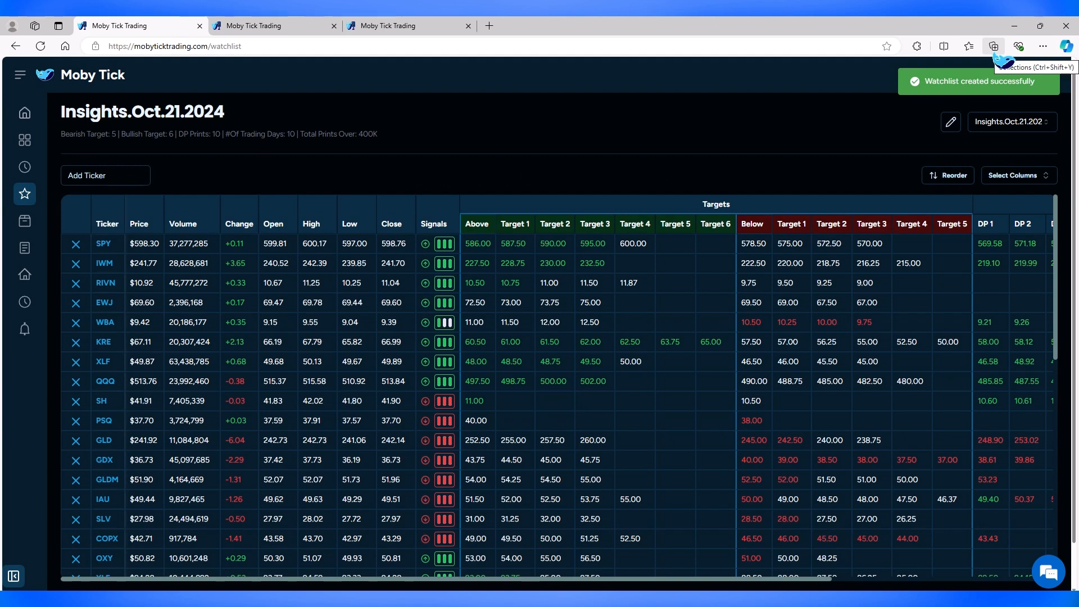
# Step: Clone the Insights.Nov.11.2024 watchlist under the name WatchlistDemo and switch to the copy
pyautogui.click(1006, 124)
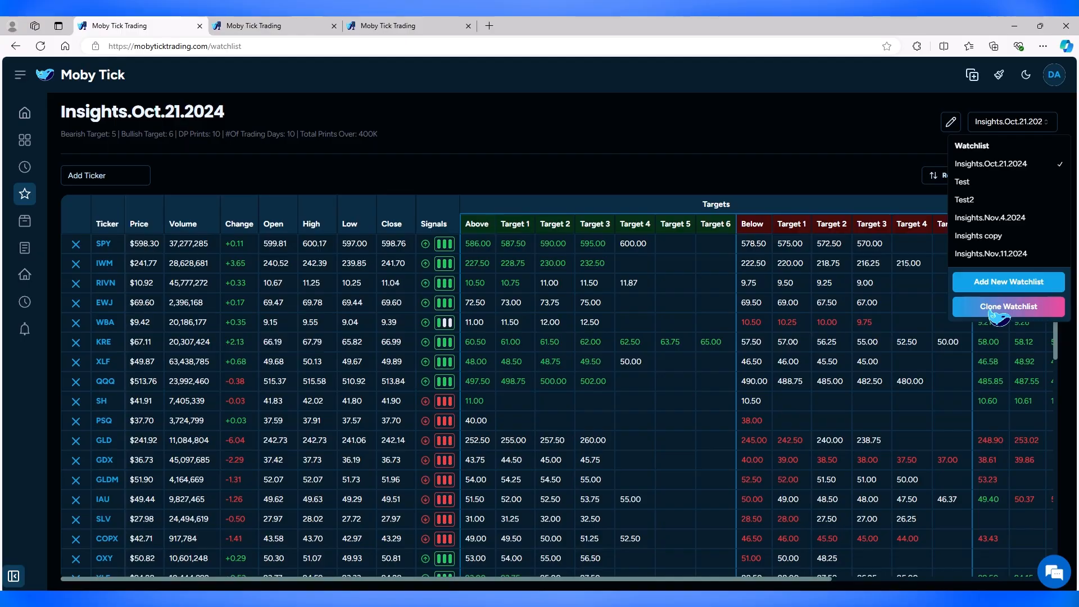
pyautogui.click(994, 313)
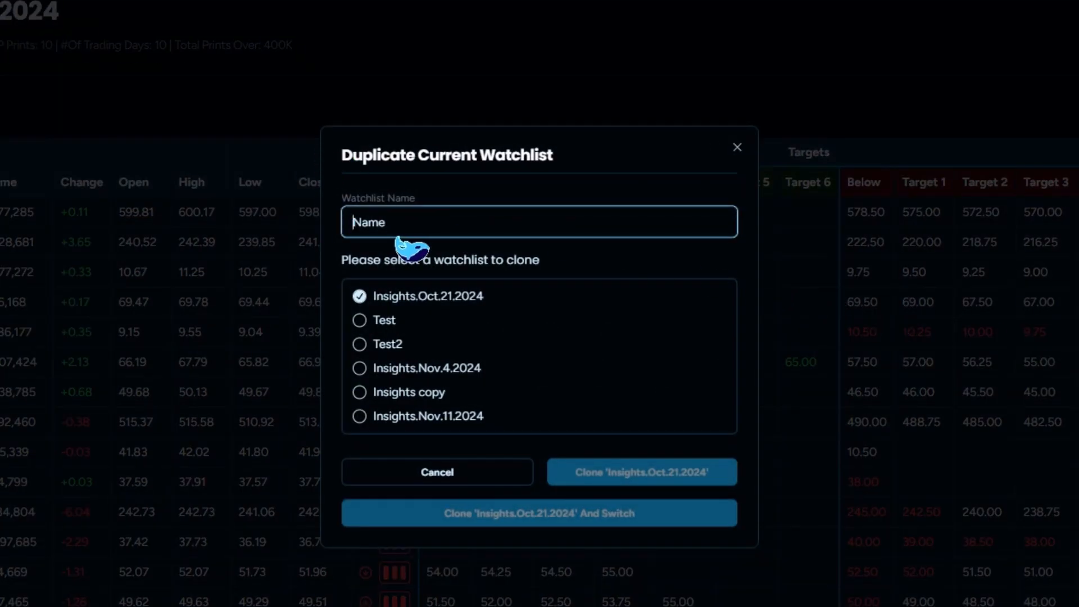
pyautogui.click(432, 226)
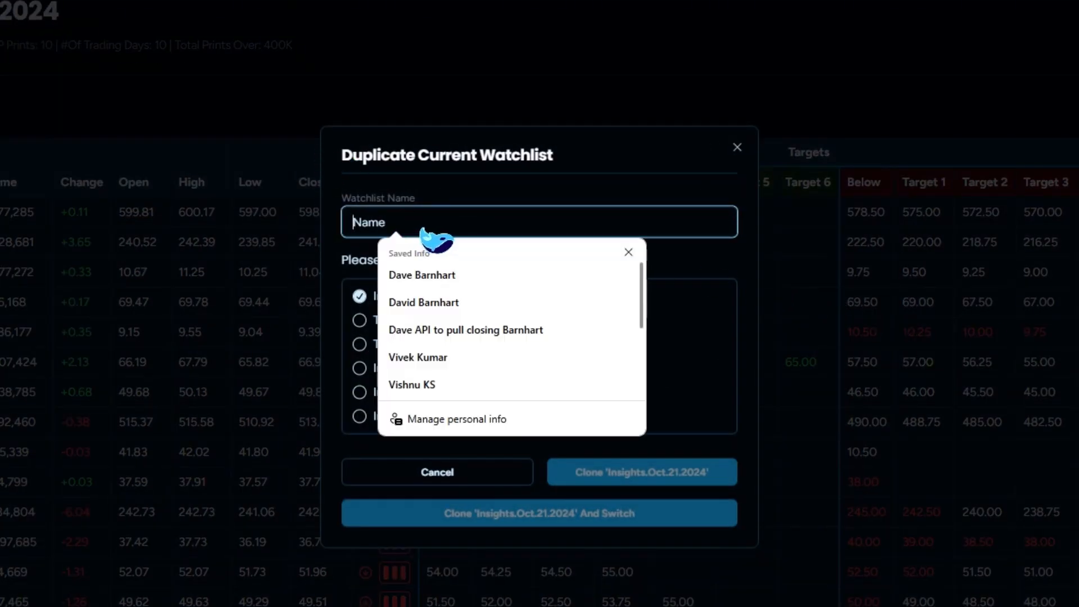
pyautogui.write('WatchlistDemo')
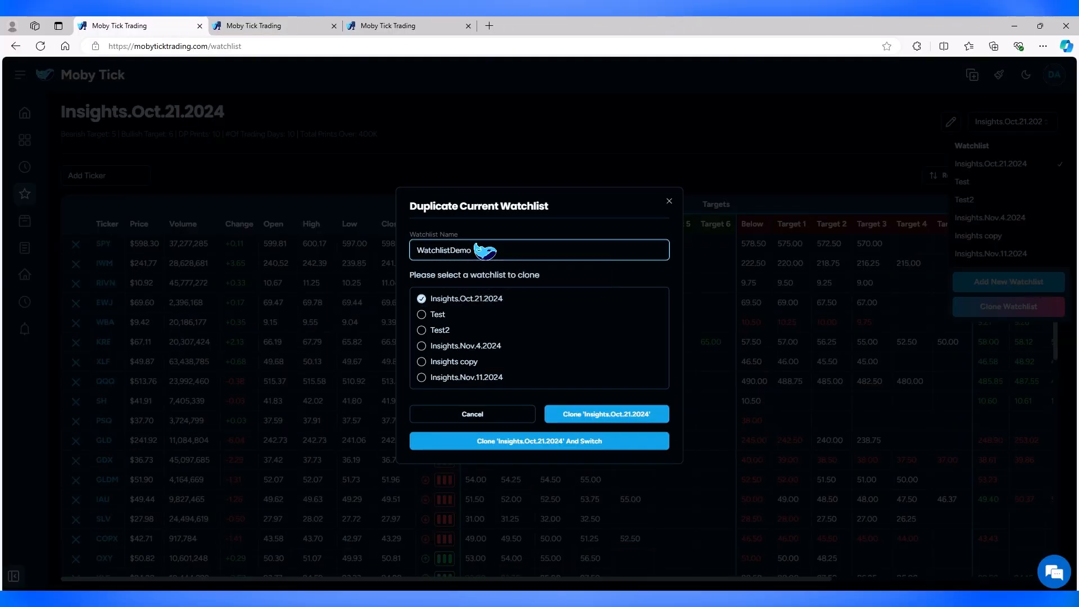
pyautogui.click(450, 381)
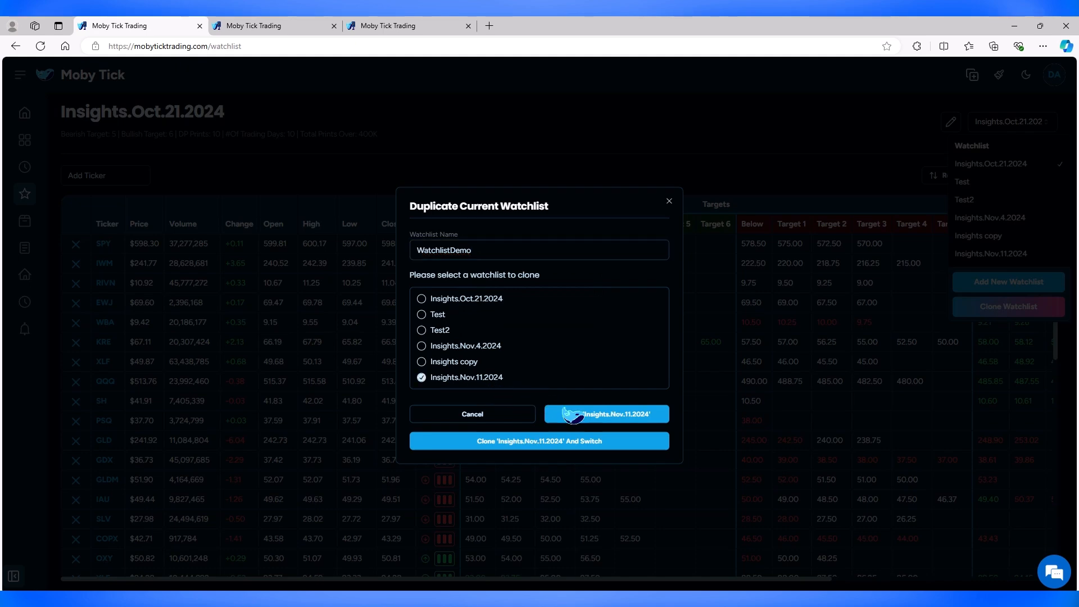
pyautogui.click(556, 453)
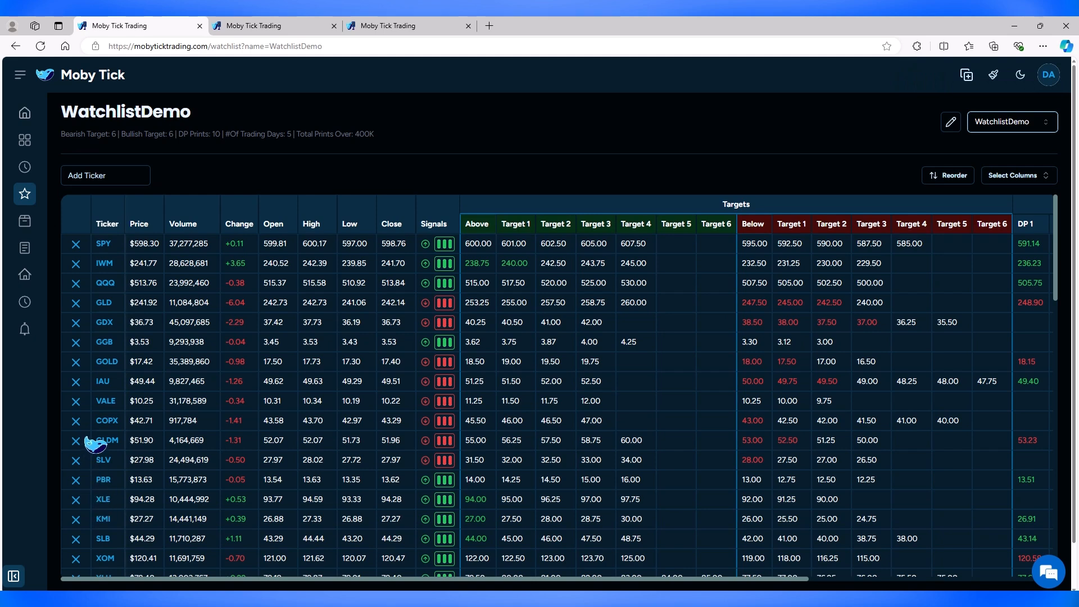
# Step: Delete the IAU and VALE tickers, and save a new ticker order with INDA third and EEM fourth
pyautogui.click(76, 382)
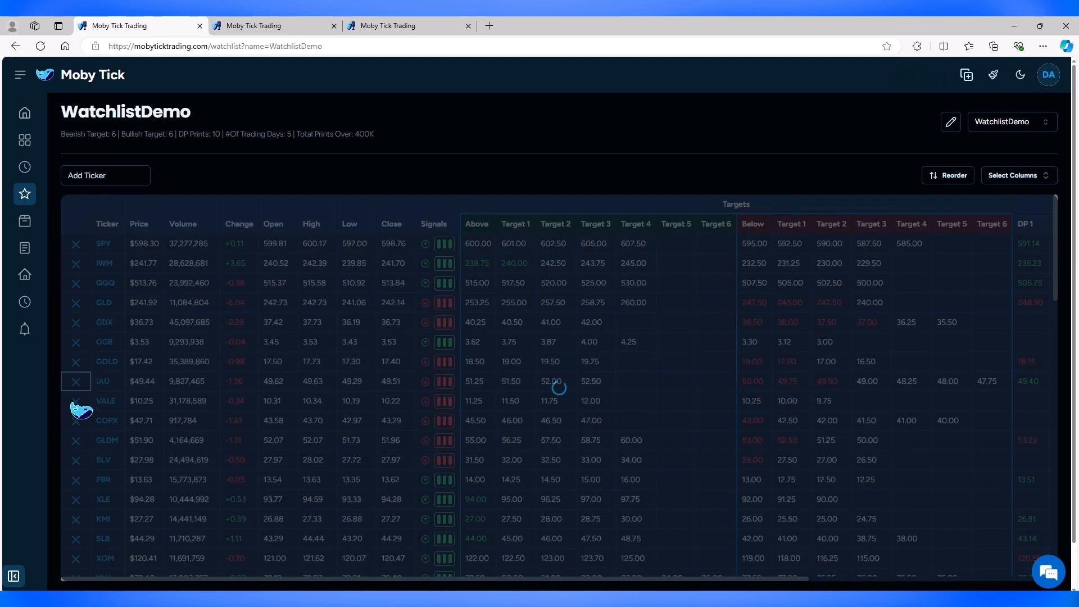
pyautogui.click(76, 382)
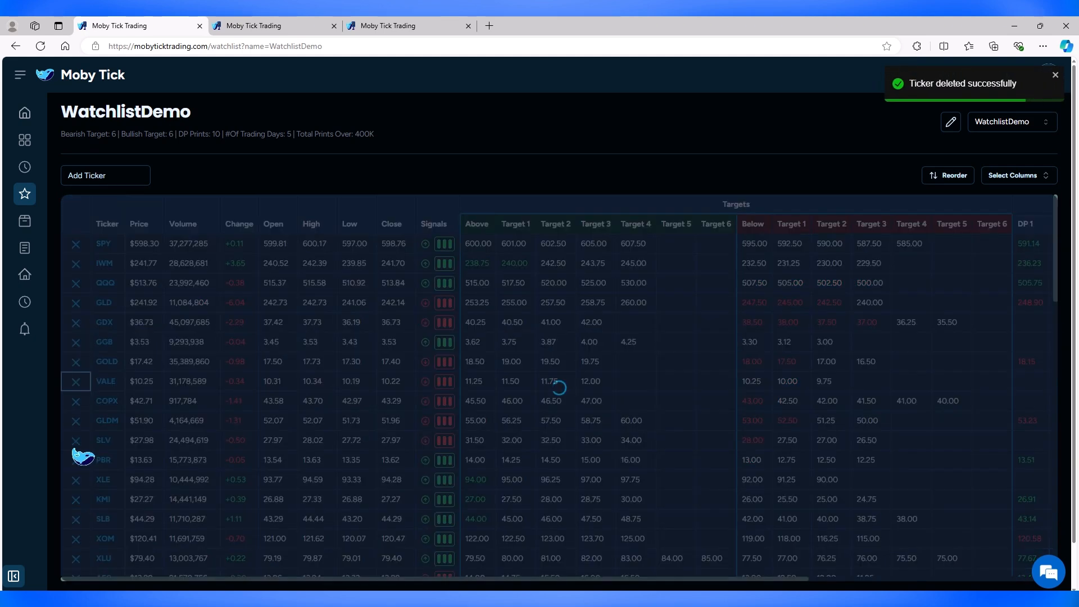
pyautogui.click(963, 175)
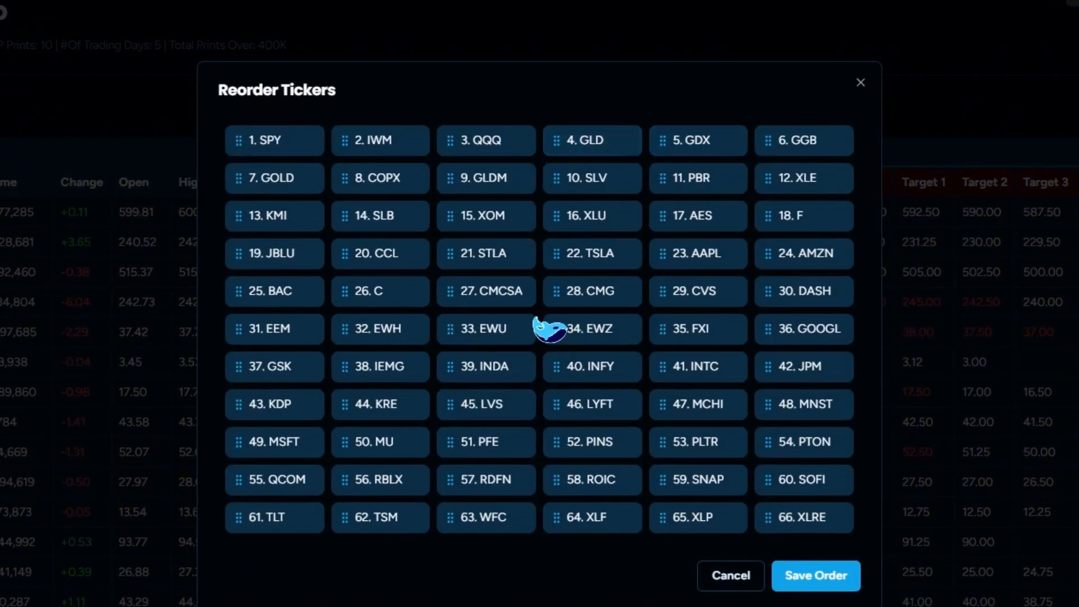
pyautogui.moveTo(484, 336); pyautogui.dragTo(474, 147)
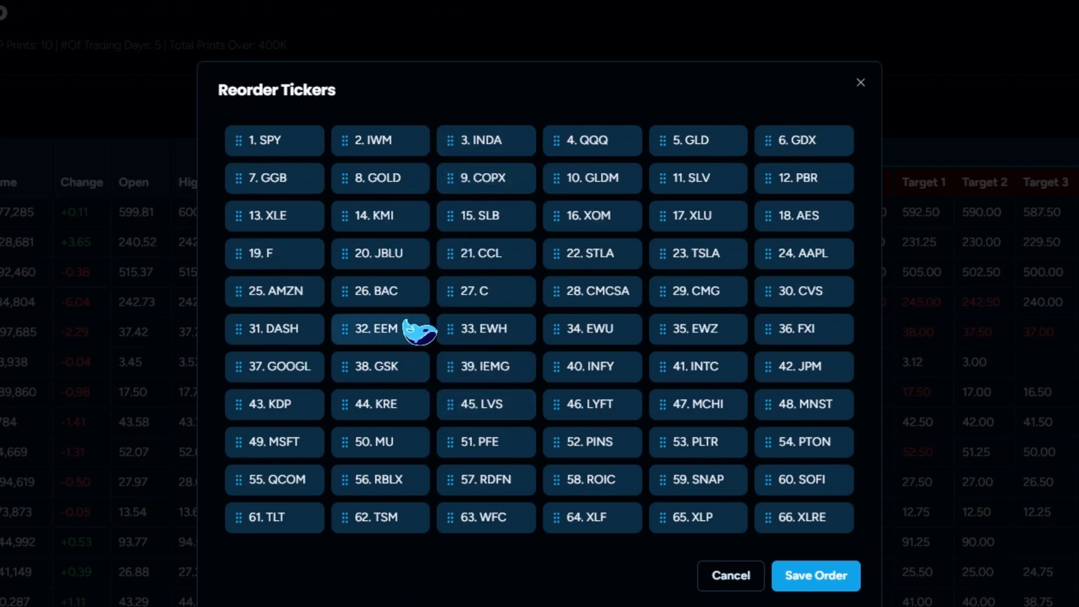
pyautogui.moveTo(422, 329); pyautogui.dragTo(596, 155)
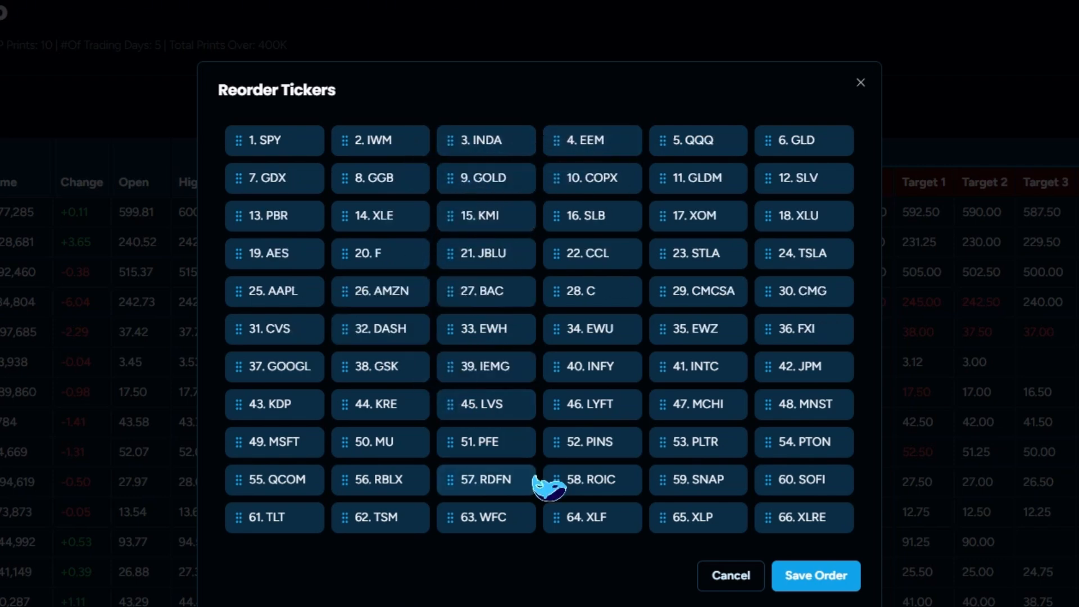
pyautogui.click(840, 584)
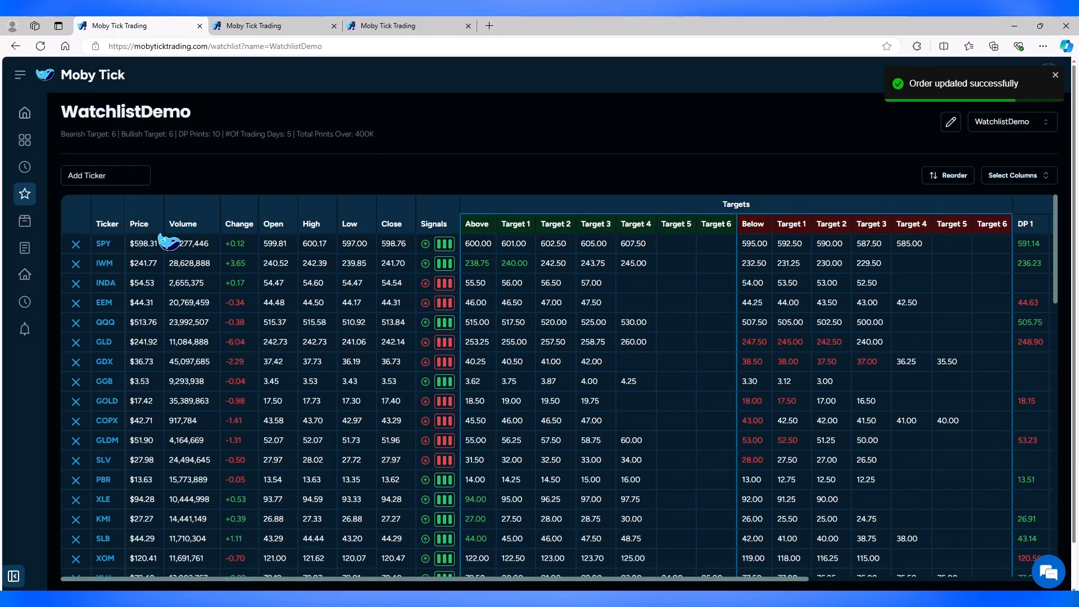
# Step: Try sorting the watchlist by ticker and price, and finish with it sorted by volume in descending order
pyautogui.click(107, 228)
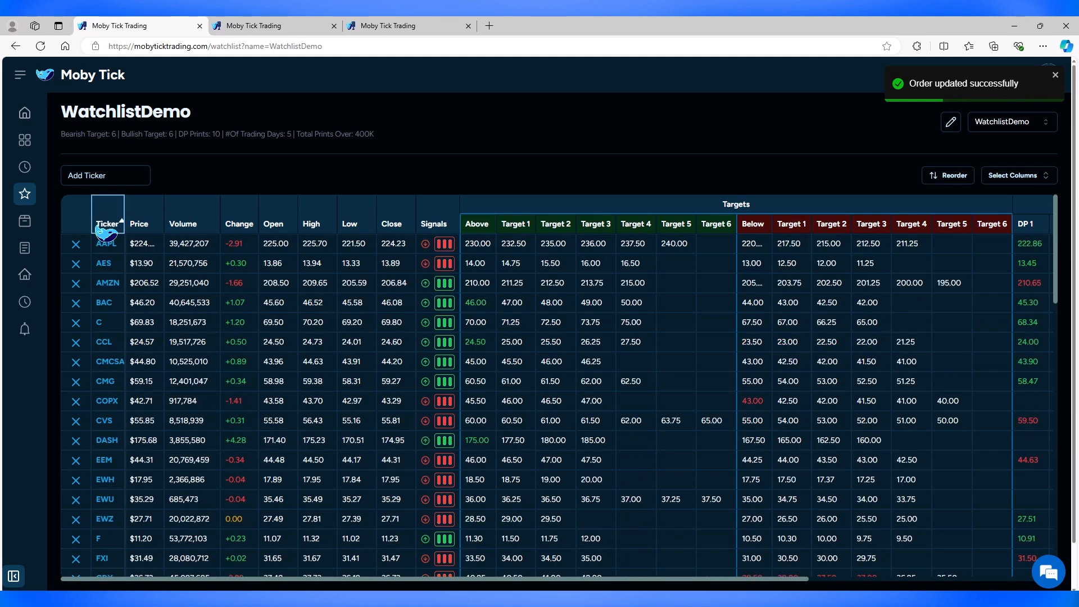
pyautogui.click(139, 225)
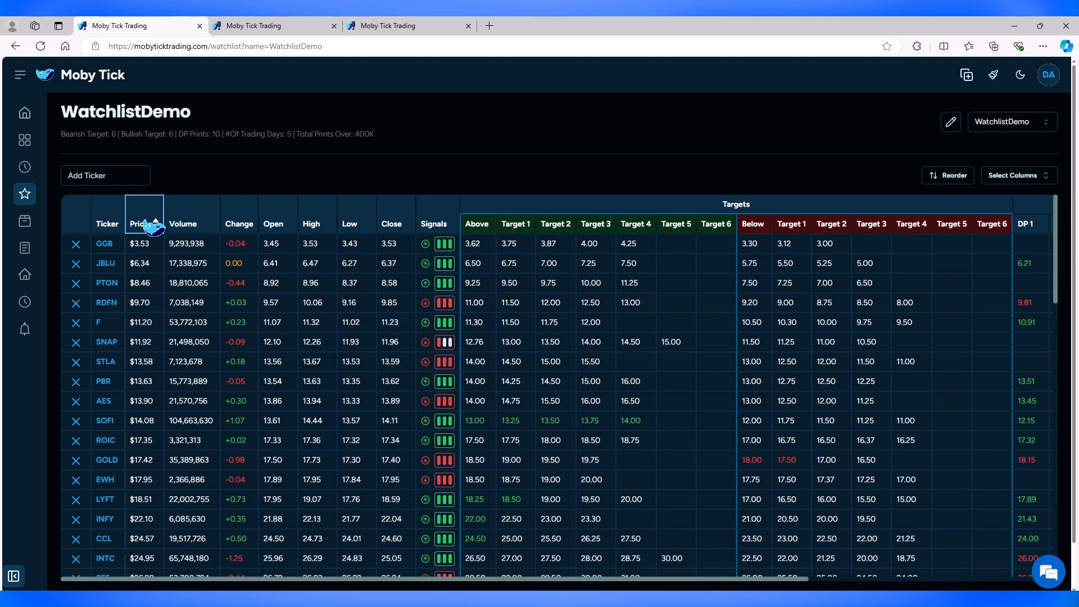
pyautogui.click(143, 223)
pyautogui.click(185, 228)
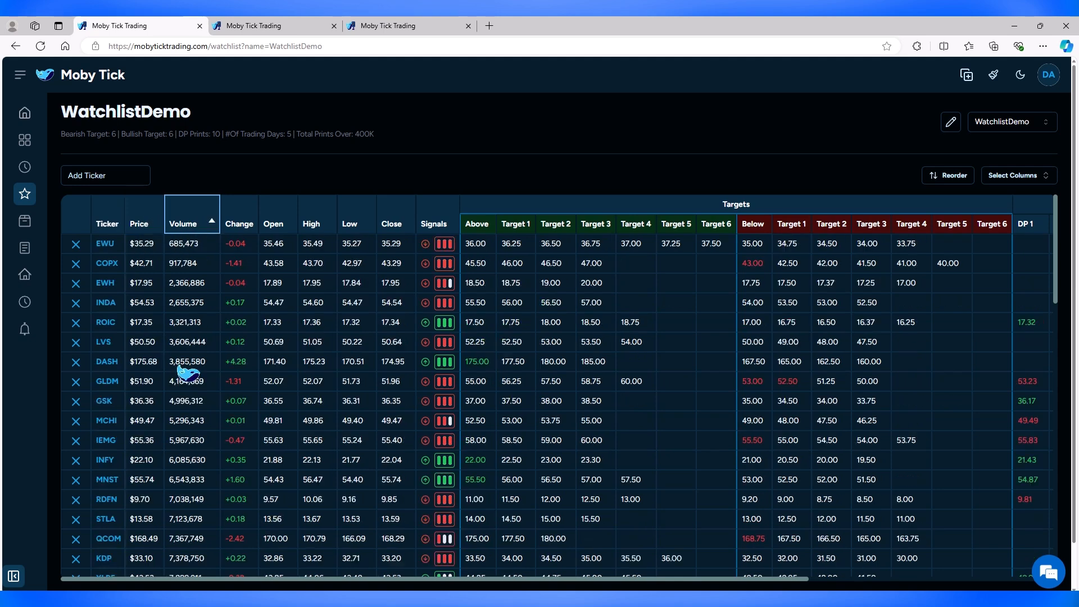
pyautogui.click(211, 225)
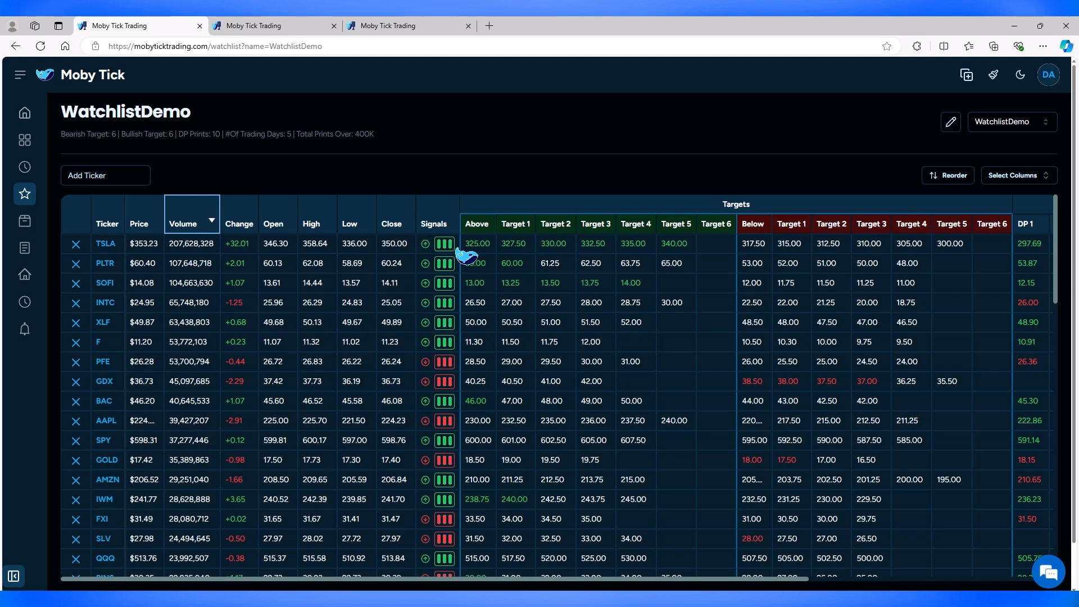
# Step: Examine the signal indicators down to the SNAP row, and view SNAP's print lookup page before returning to the watchlist
pyautogui.moveTo(447, 246)
pyautogui.scroll(-5, 473, 388)
pyautogui.scroll(-1, 472, 400)
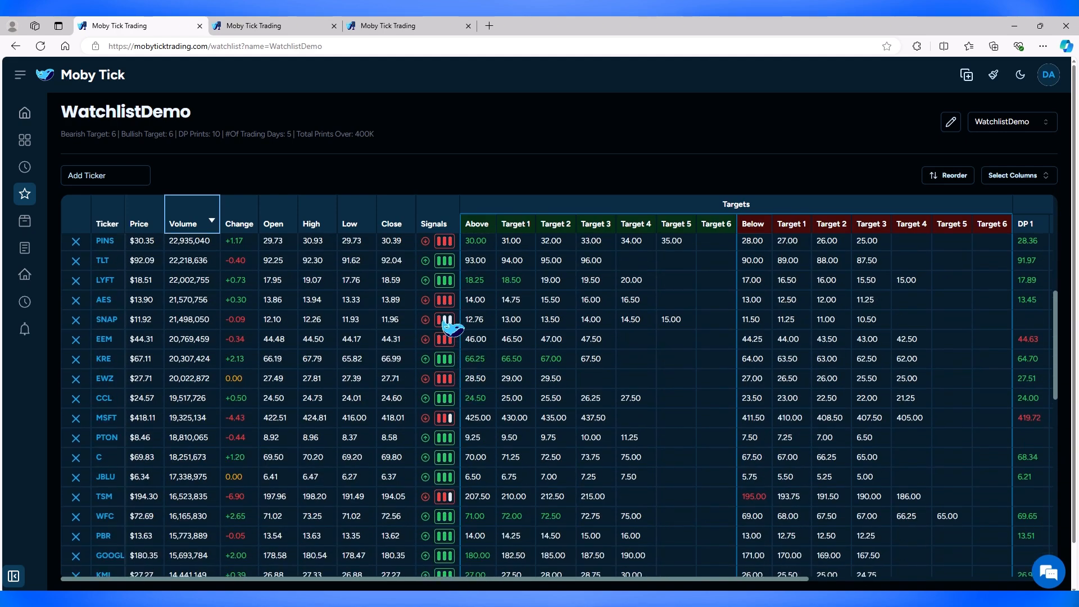
pyautogui.moveTo(448, 324)
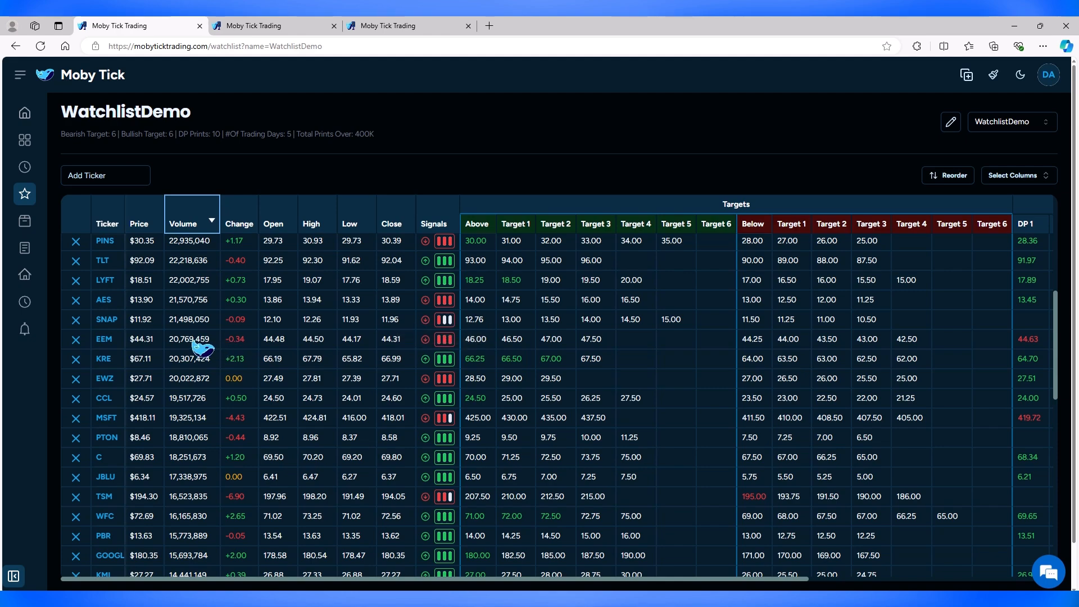
pyautogui.click(110, 320)
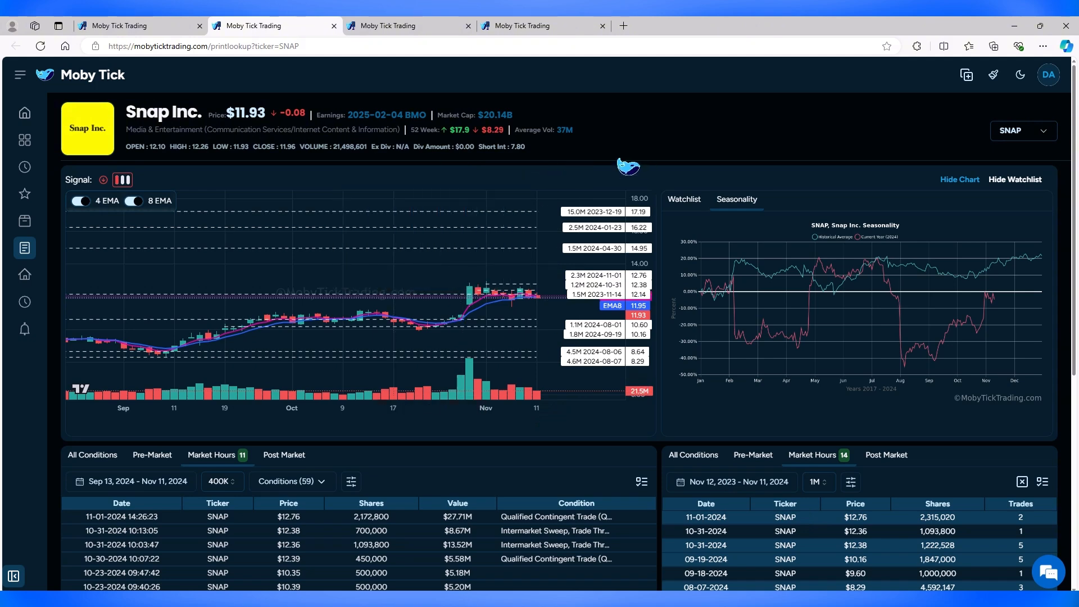
pyautogui.click(113, 26)
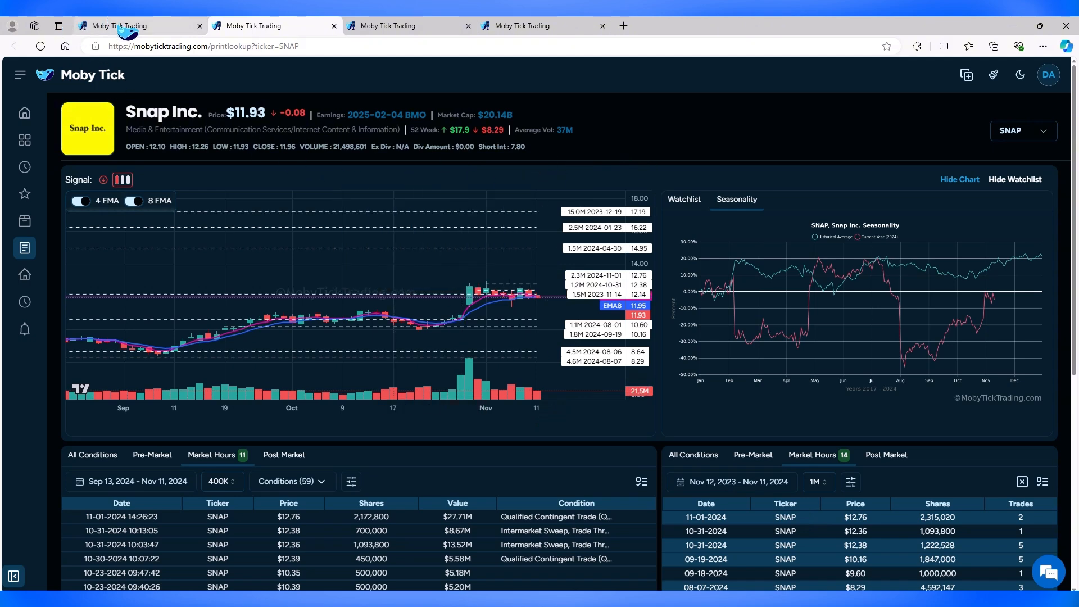
# Step: Create a new watchlist named Demo with the default target, print and trading-day settings, and switch to it
pyautogui.click(1012, 122)
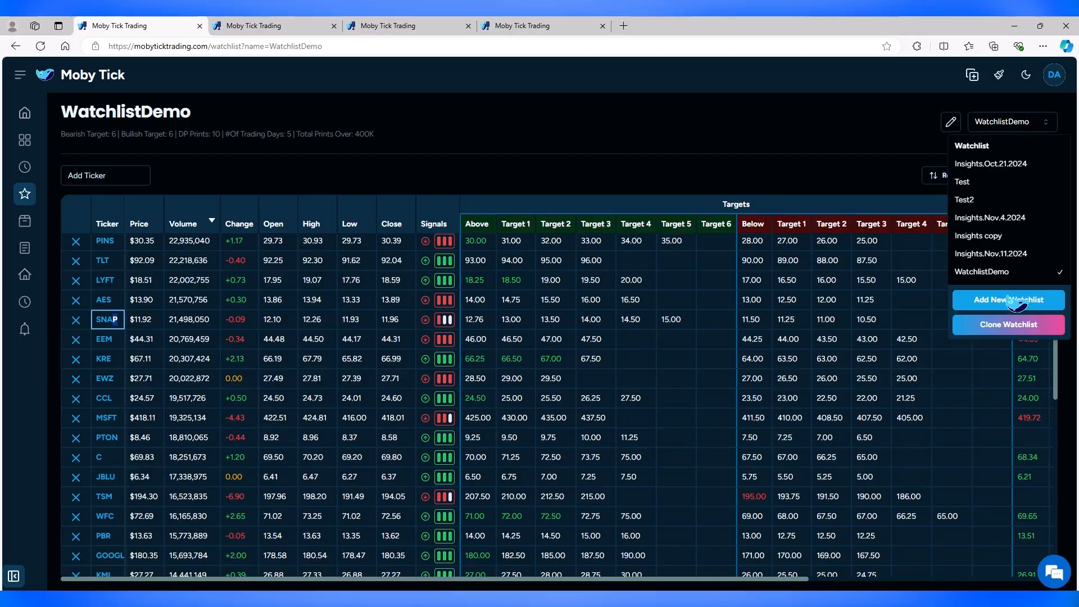
pyautogui.click(1008, 299)
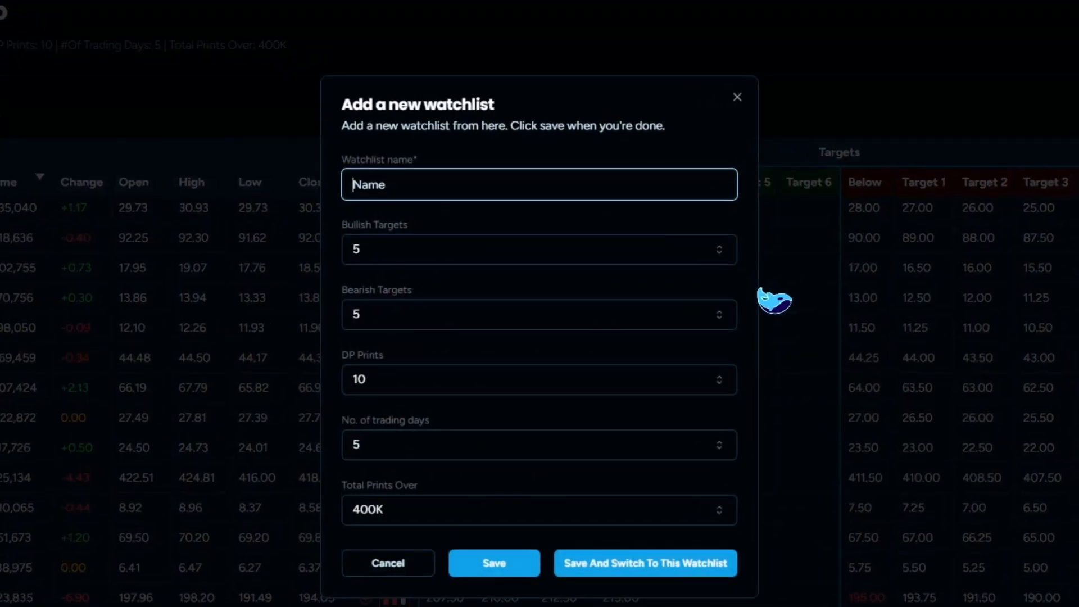
pyautogui.click(478, 191)
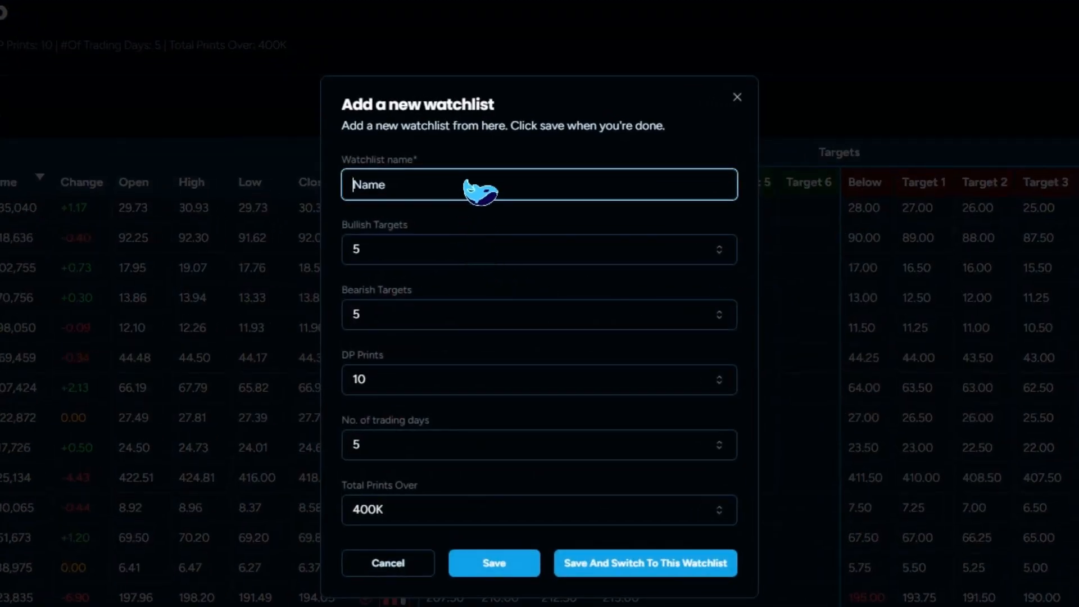
pyautogui.write('Demo')
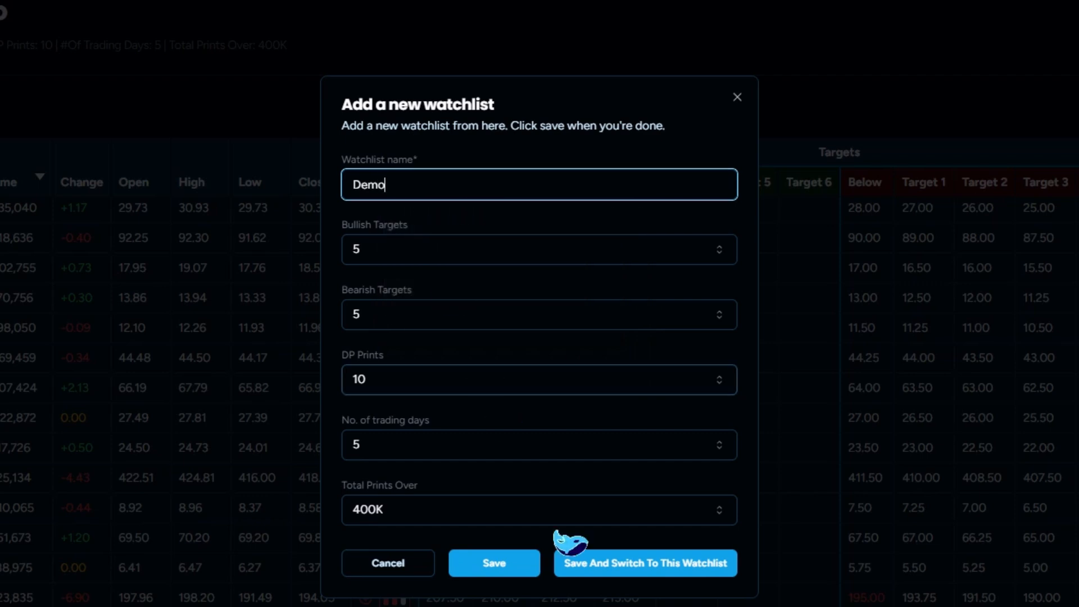
pyautogui.click(641, 567)
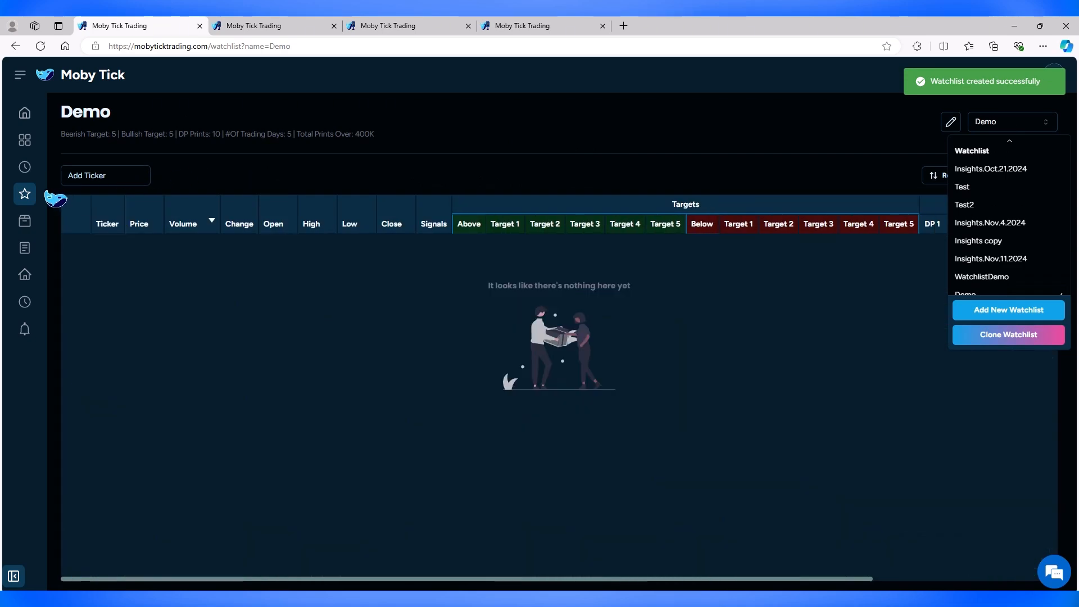
# Step: Add the tickers SPY, QQQ, IWM, DIA, X, FCX, EEM, JPM, BAC and XLF to the Demo watchlist
pyautogui.click(112, 176)
pyautogui.click(118, 177)
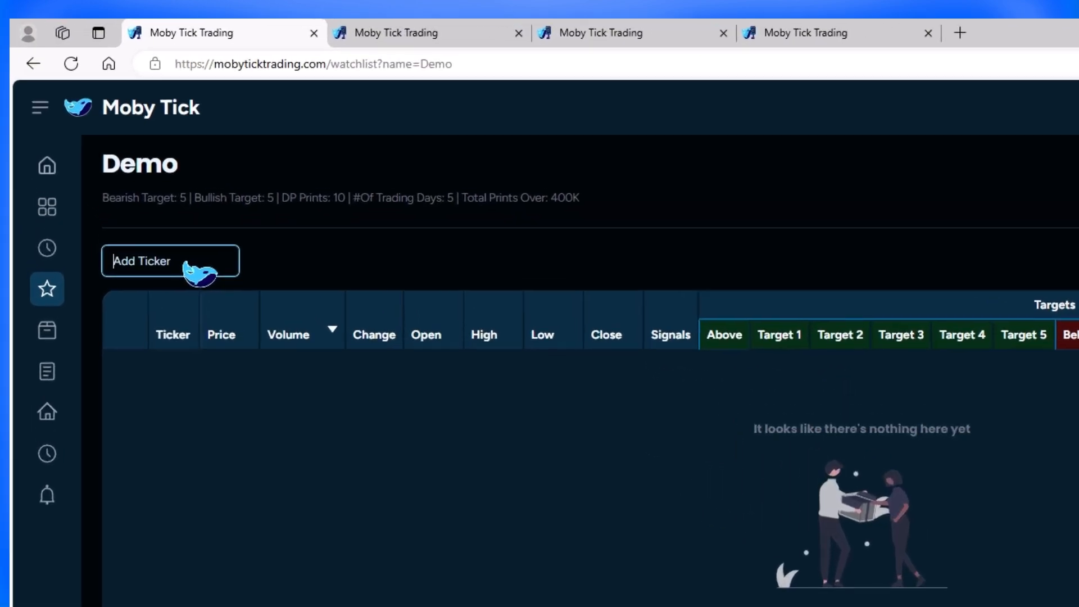
pyautogui.write('SPY,QQQ,IWM,DIAN,')
pyautogui.press('BackSpace')
pyautogui.press('BackSpace')
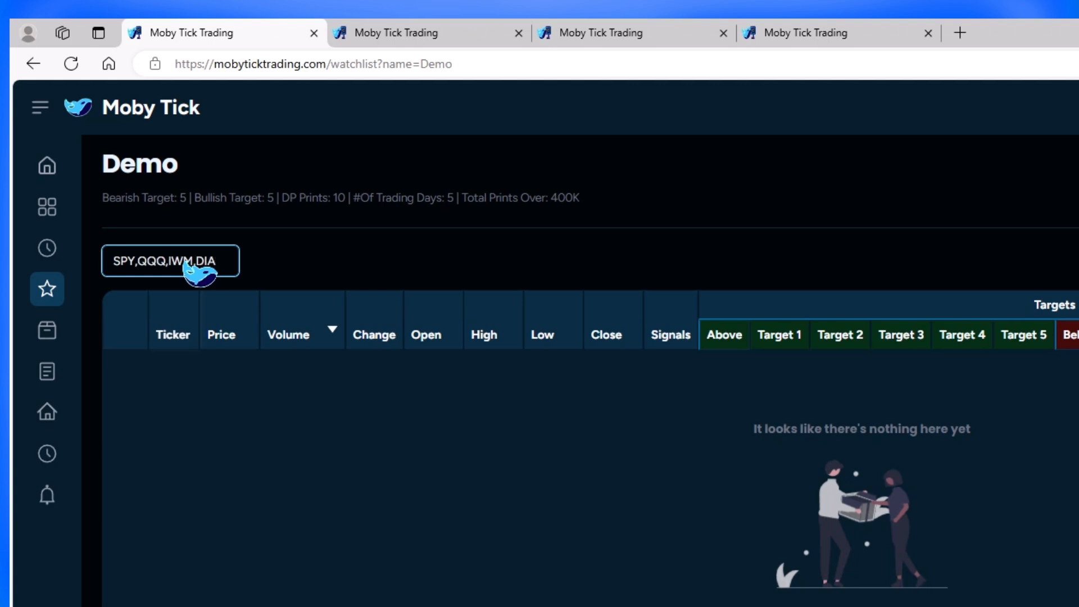
pyautogui.write(',X')
pyautogui.write(',FX')
pyautogui.write('X,EEM')
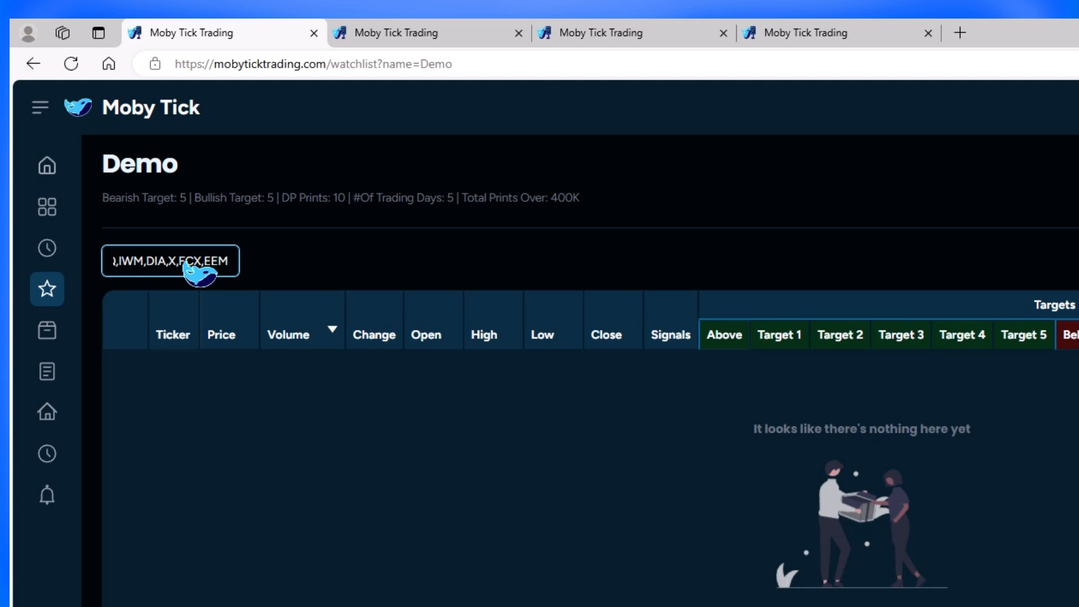
pyautogui.write(',JPM,BA')
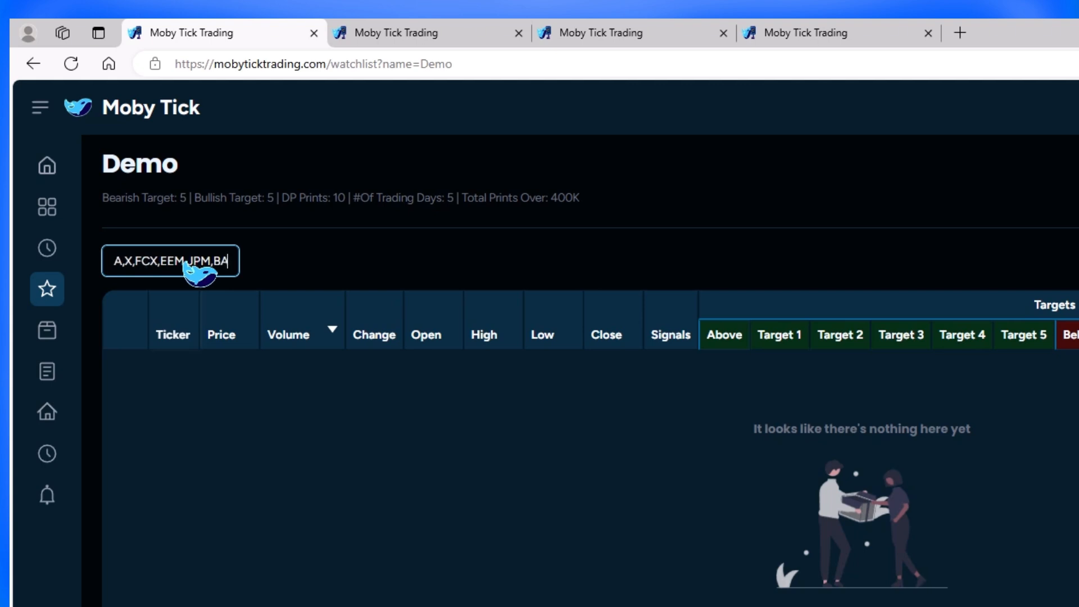
pyautogui.write('CK')
pyautogui.press('BackSpace')
pyautogui.write(',')
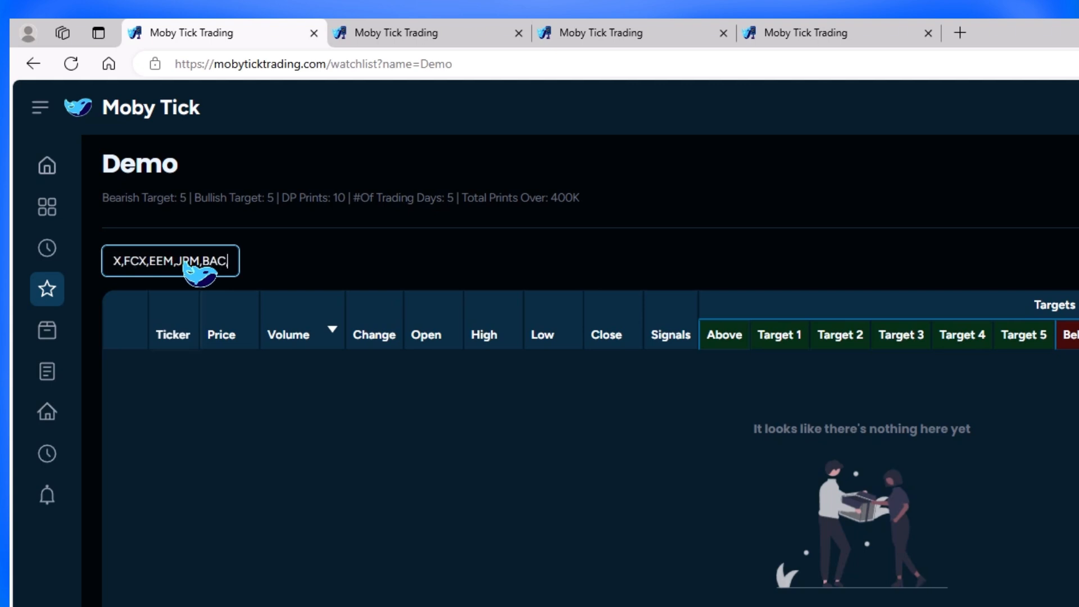
pyautogui.write('XLF')
pyautogui.press('Return')
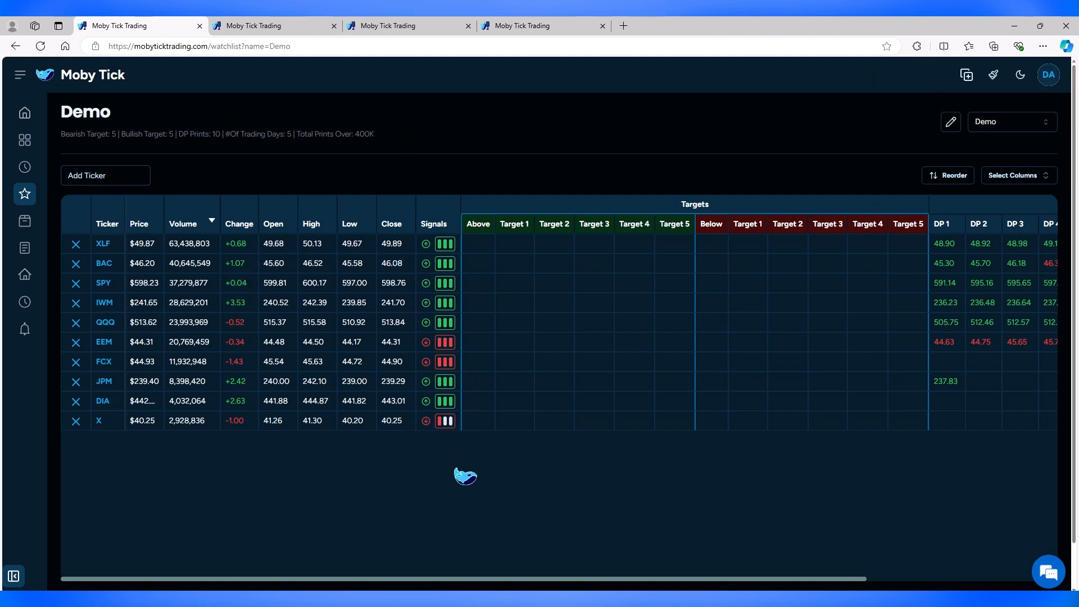
# Step: Set SPY's bullish Above level to 600, Target 1 to 601.50 and Target 2 to 605 in the Demo watchlist
pyautogui.moveTo(455, 431)
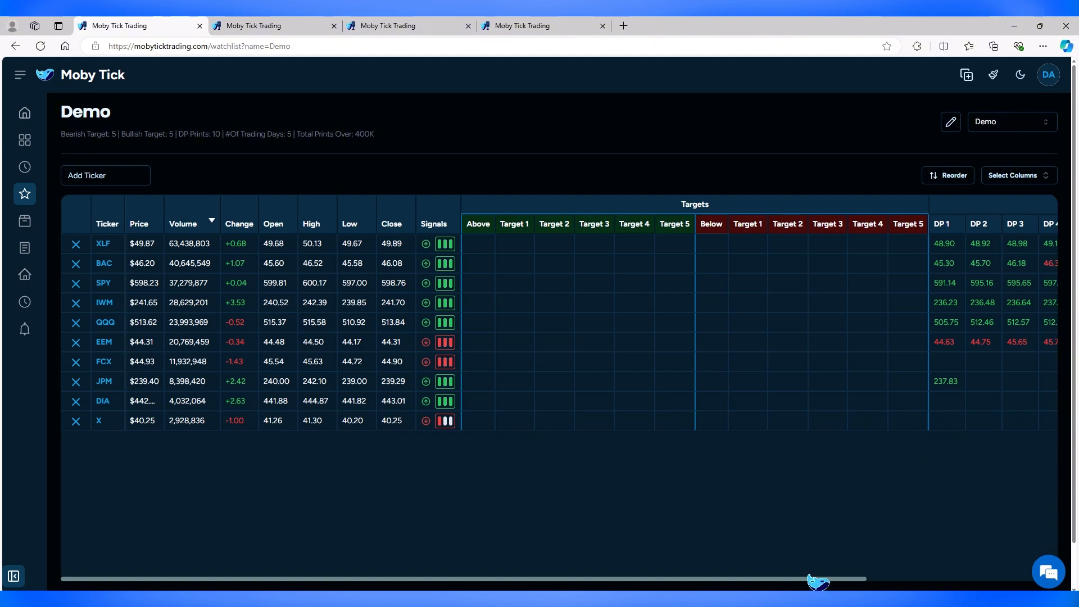
pyautogui.hscroll(1, 977, 574)
pyautogui.moveTo(977, 576); pyautogui.dragTo(840, 576)
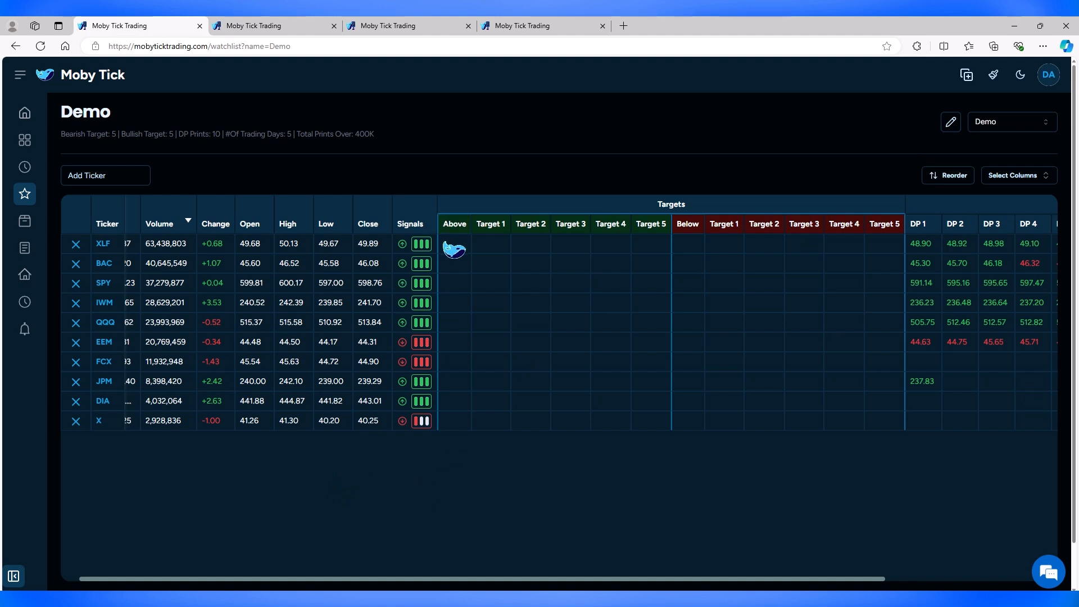
pyautogui.click(455, 247)
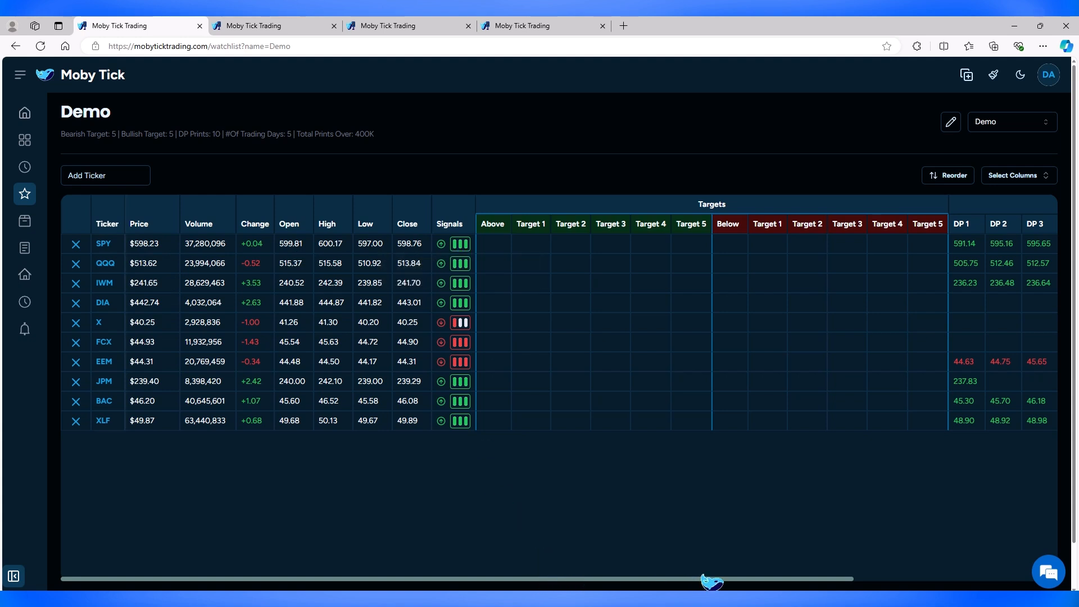
pyautogui.moveTo(708, 580); pyautogui.dragTo(443, 523)
pyautogui.click(500, 246)
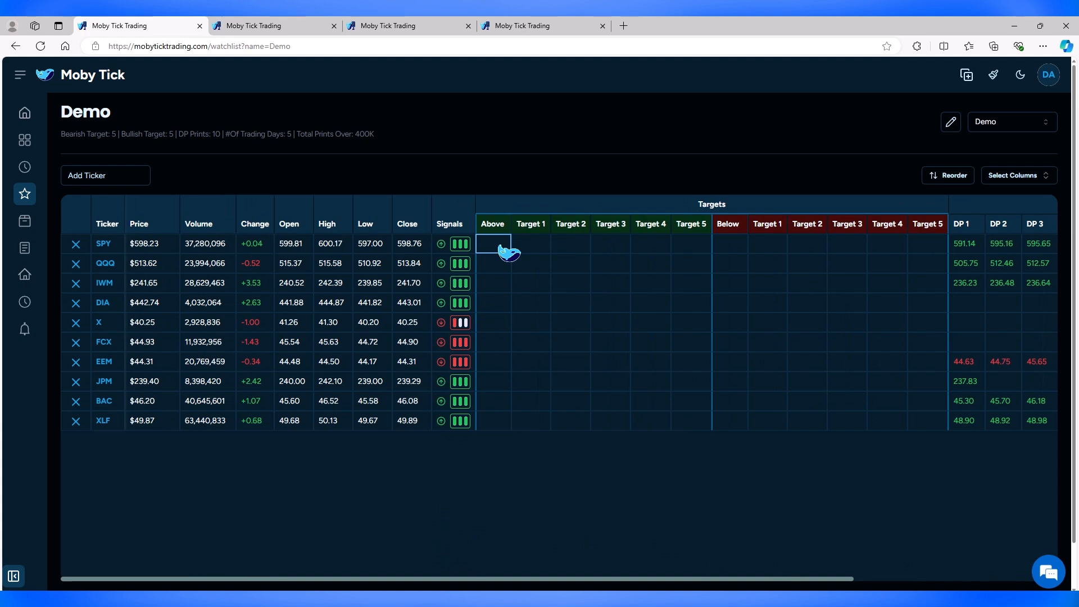
pyautogui.write('600')
pyautogui.press('Tab')
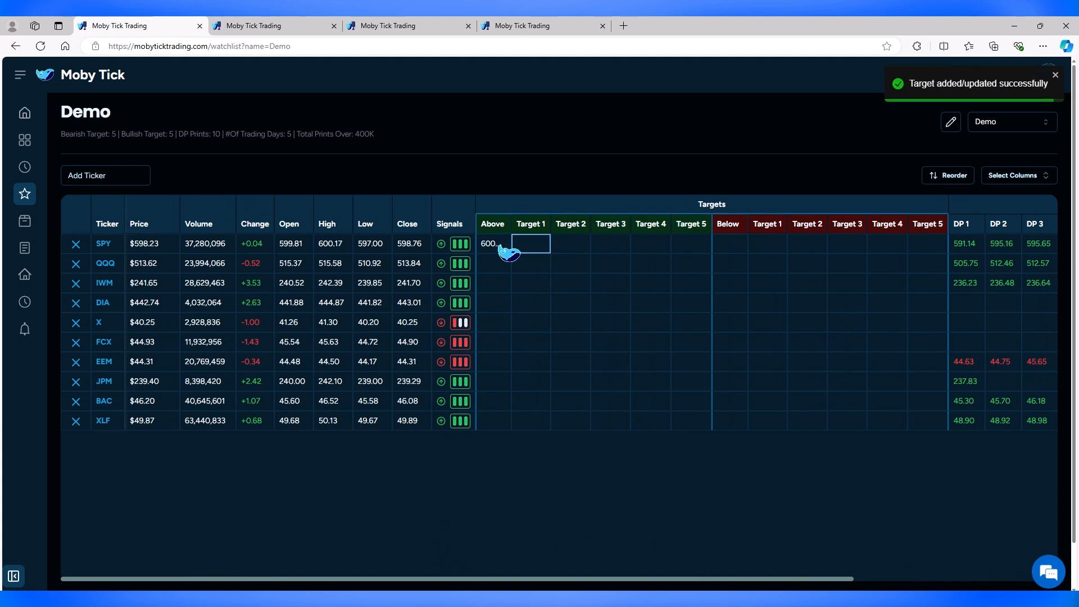
pyautogui.write('601')
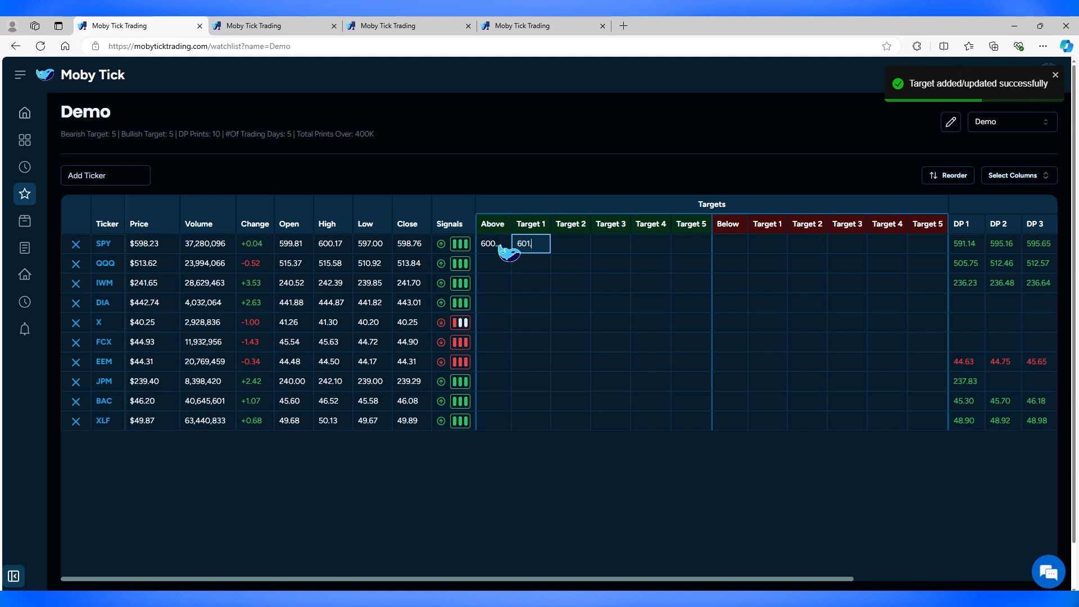
pyautogui.write('.50')
pyautogui.press('Tab')
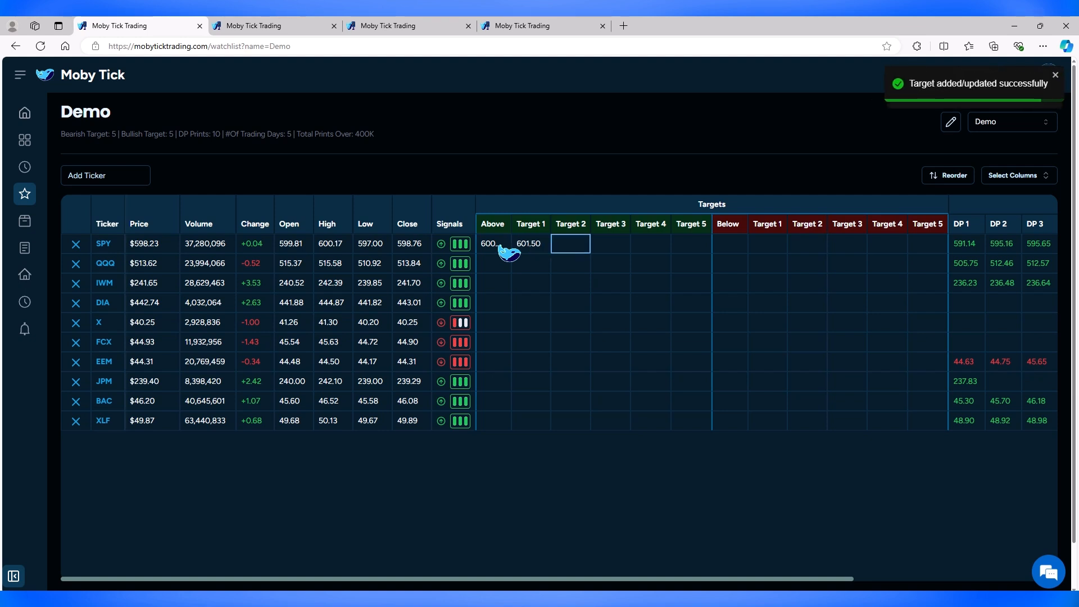
pyautogui.write('605')
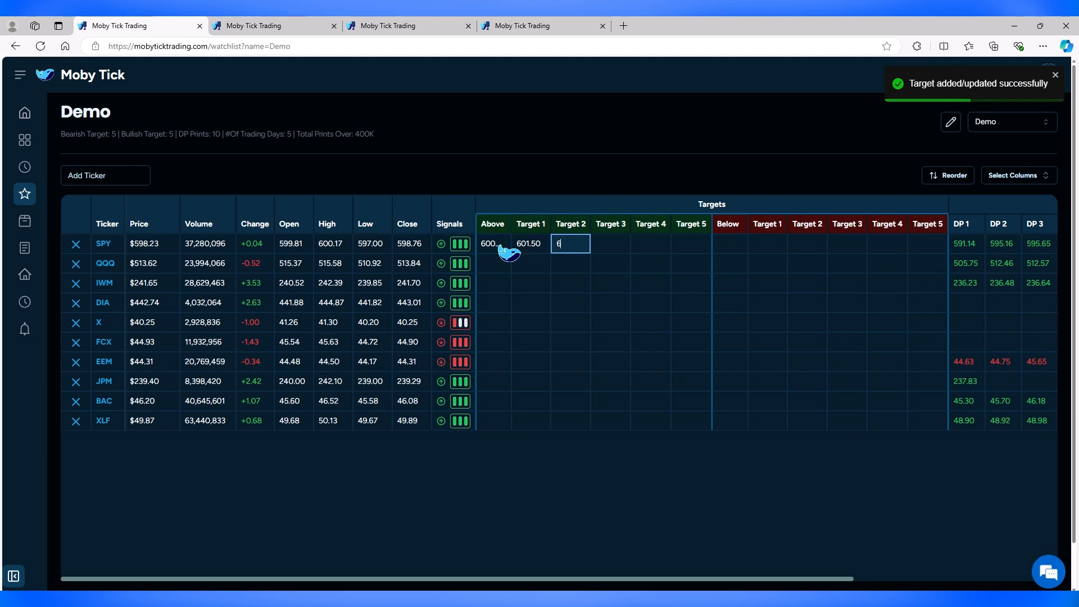
pyautogui.press('Tab')
# Step: Set SPY's bearish Below level to 590 and its bearish Target 1 to 587.50
pyautogui.press('Tab')
pyautogui.press('Tab')
pyautogui.press('Tab')
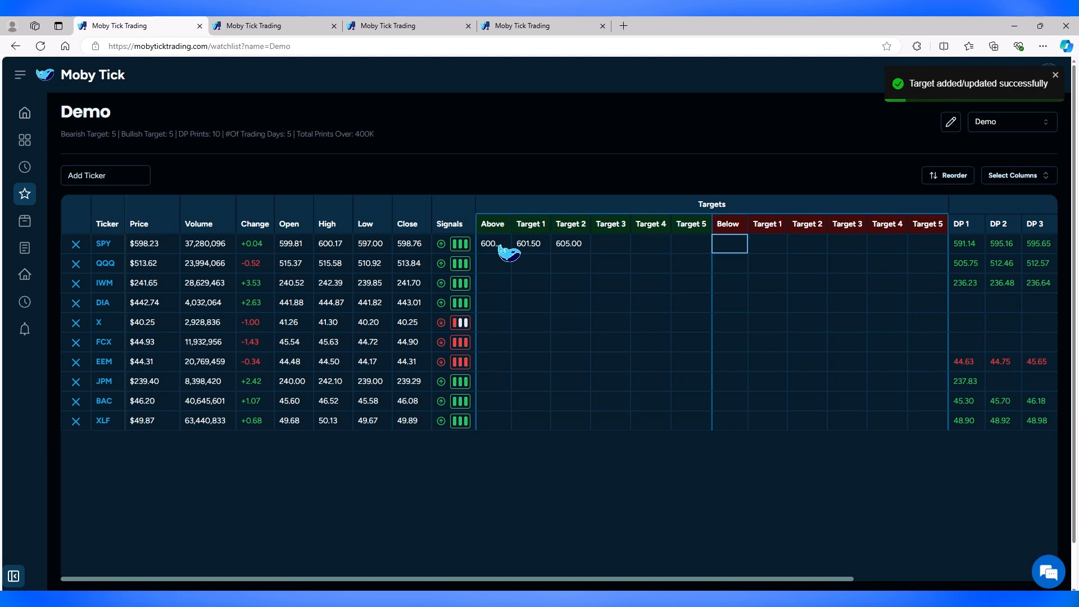
pyautogui.write('590')
pyautogui.press('Tab')
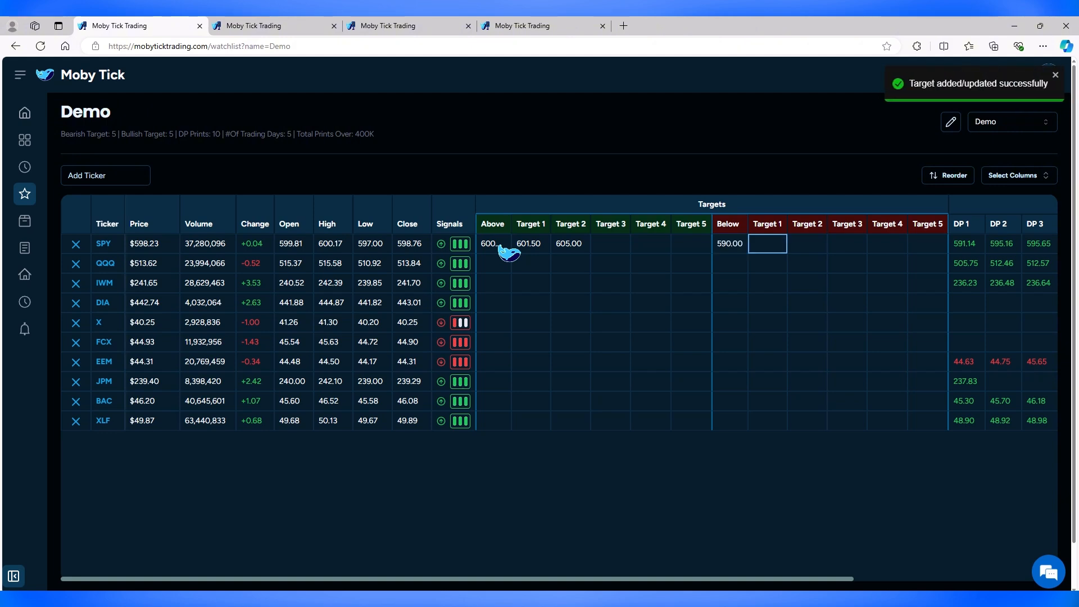
pyautogui.write('584')
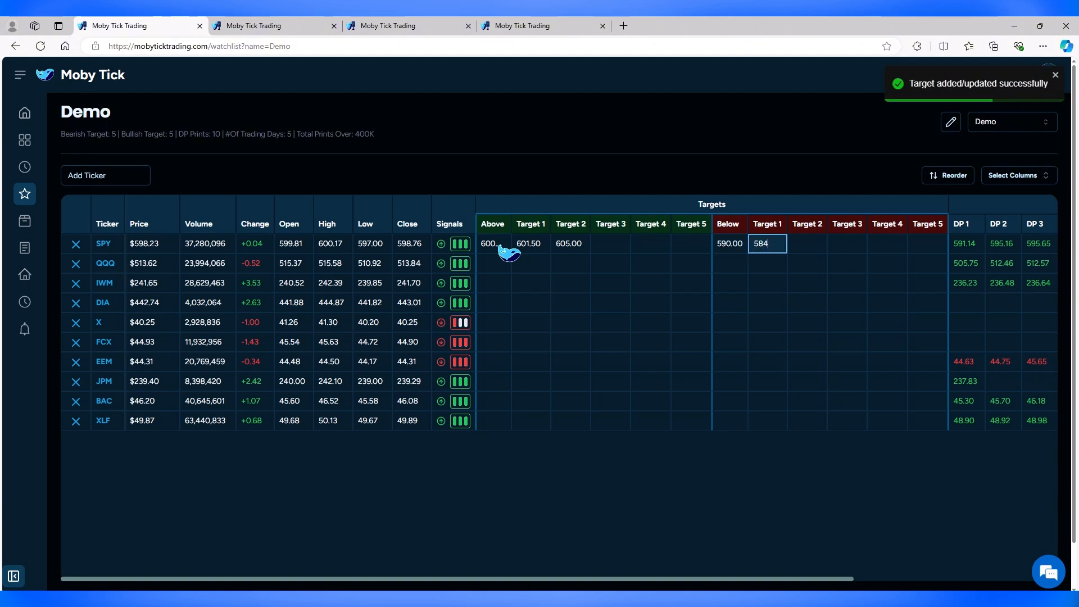
pyautogui.write('7.50')
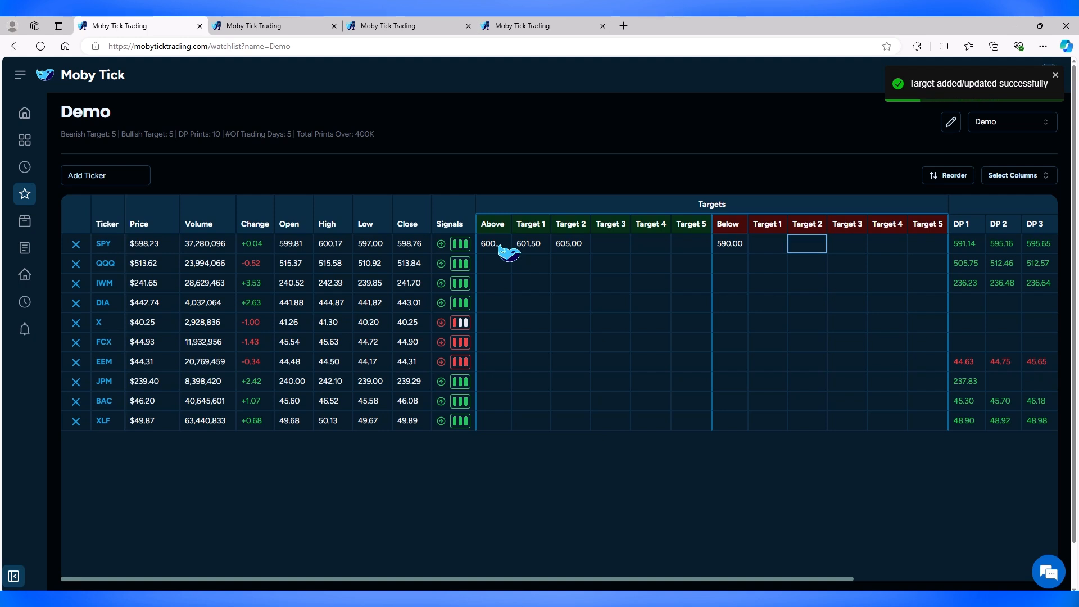
pyautogui.press('Tab')
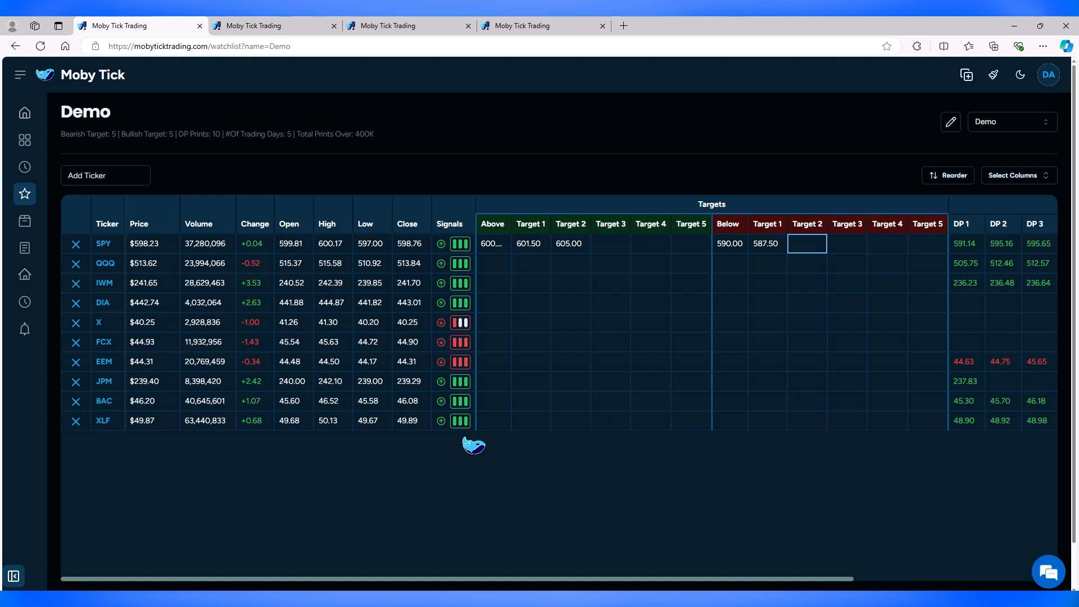
# Step: Switch to the Insights.Nov.11.2024 watchlist, and show that same list beside the chart on the print lookup page
pyautogui.click(1014, 125)
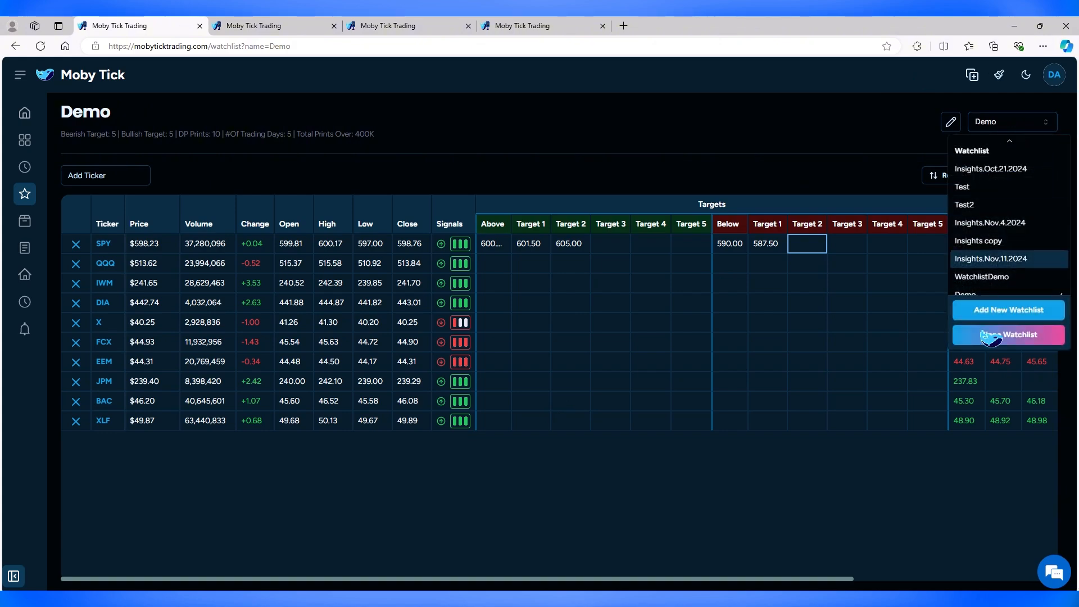
pyautogui.click(993, 258)
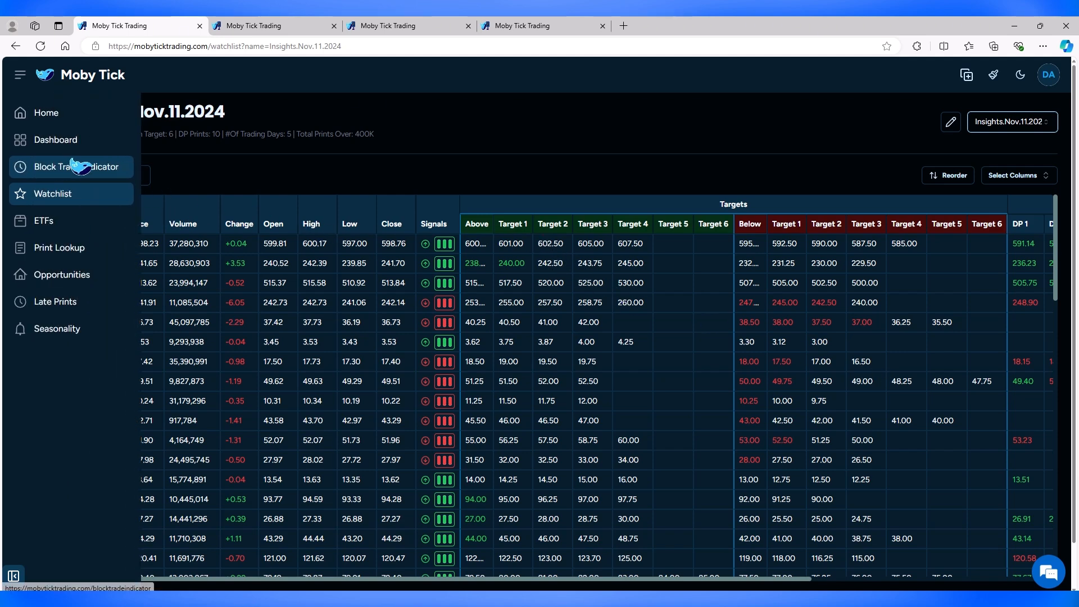
pyautogui.click(23, 248)
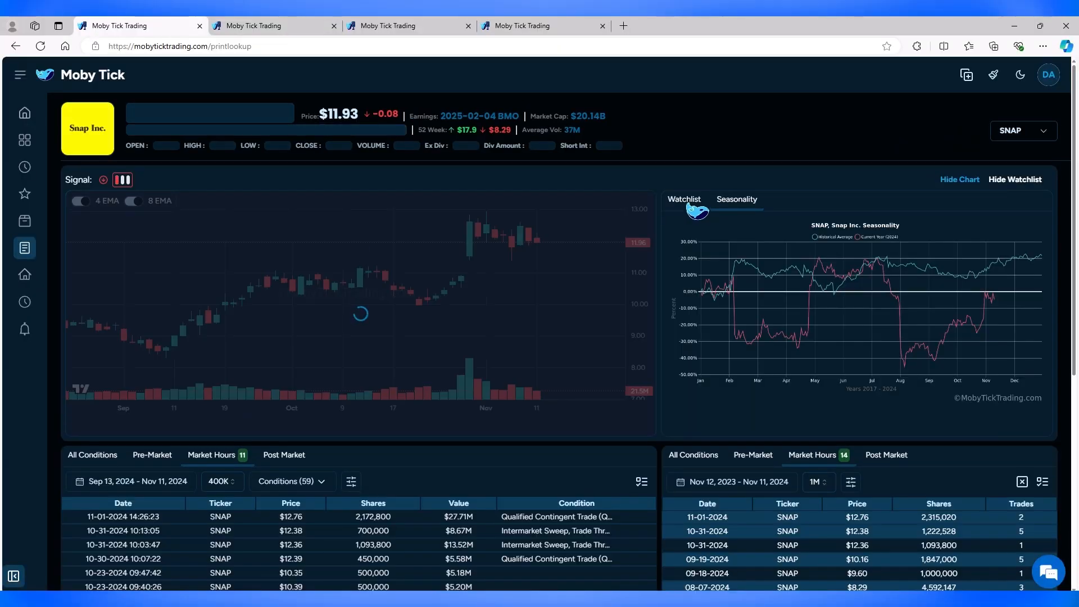
pyautogui.click(686, 200)
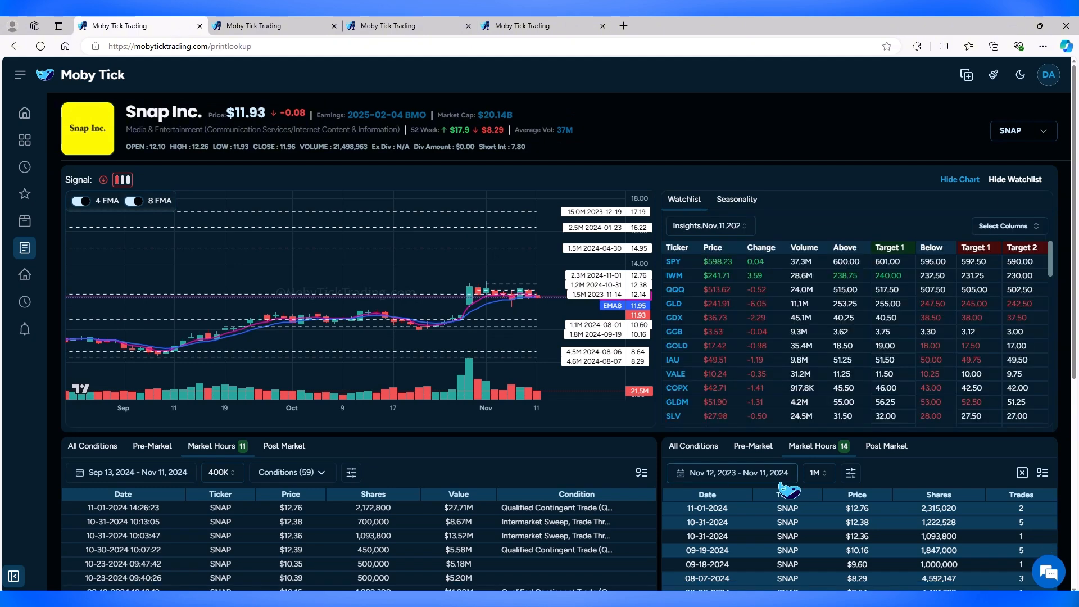
pyautogui.click(713, 228)
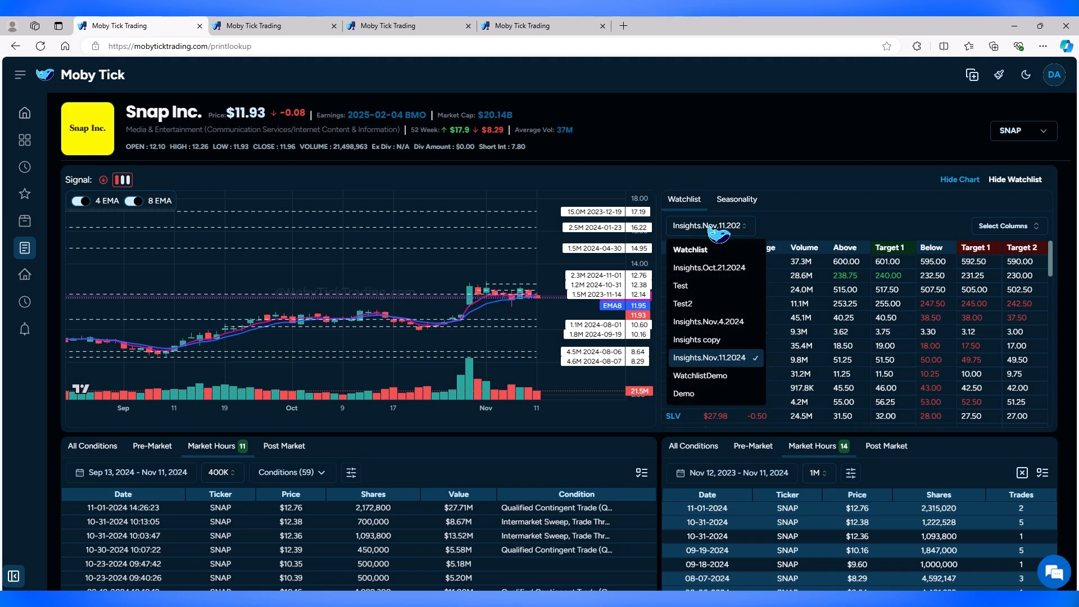
pyautogui.click(727, 358)
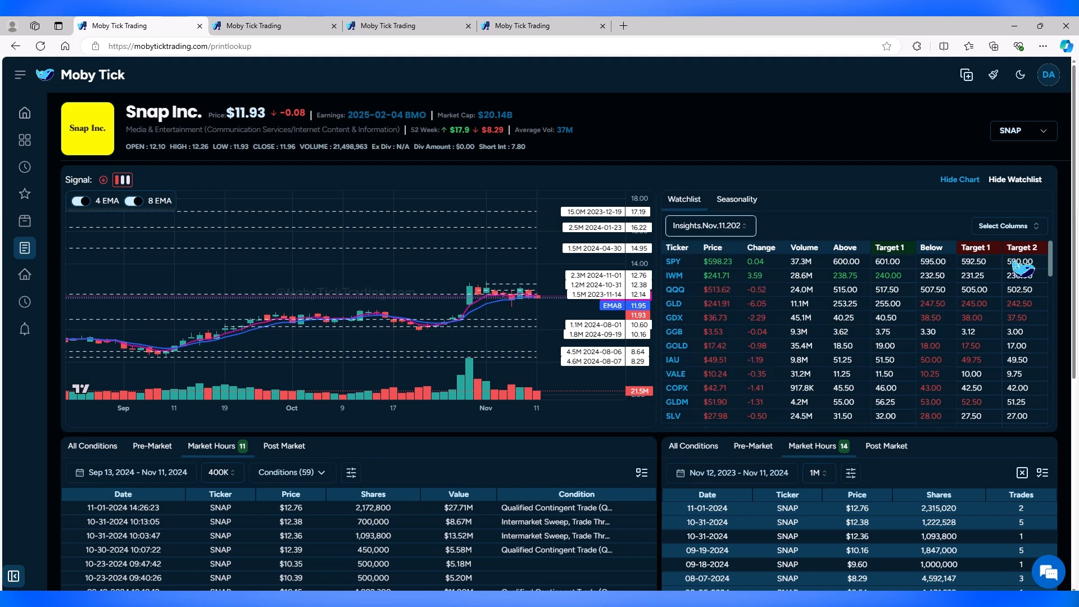
# Step: Hide the Change, Volume and bearish Target 2 columns in the print lookup's watchlist
pyautogui.click(1004, 227)
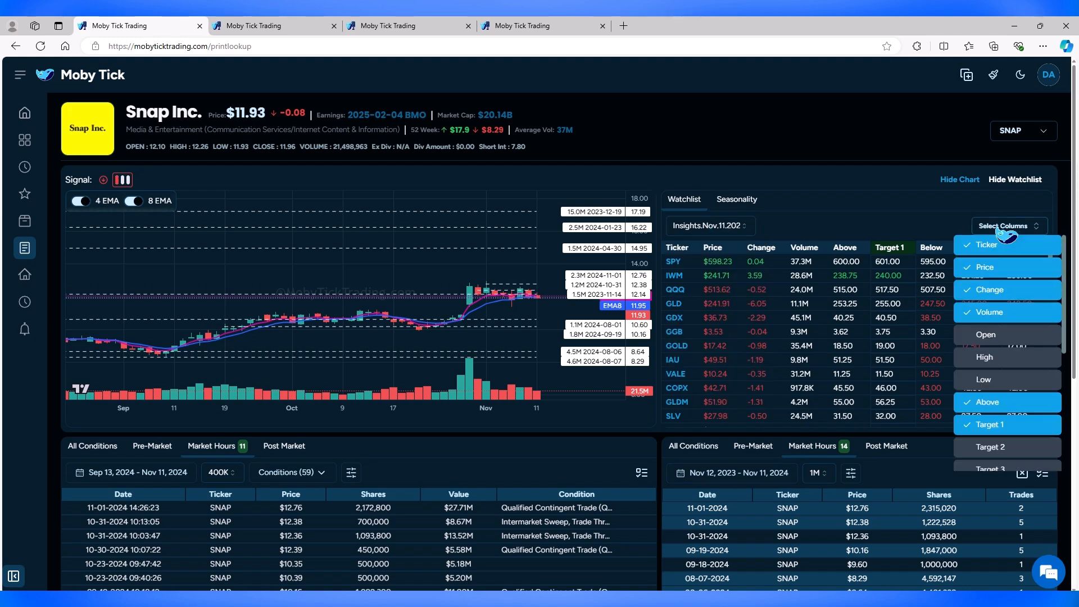
pyautogui.click(990, 289)
pyautogui.click(989, 312)
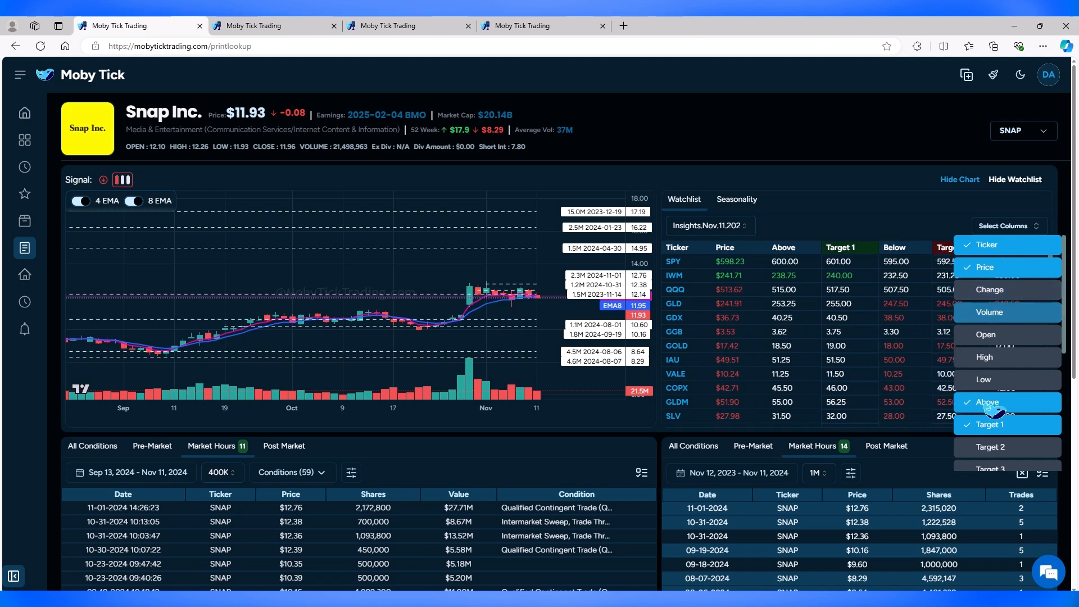
pyautogui.scroll(-1, 998, 434)
pyautogui.scroll(-3, 979, 433)
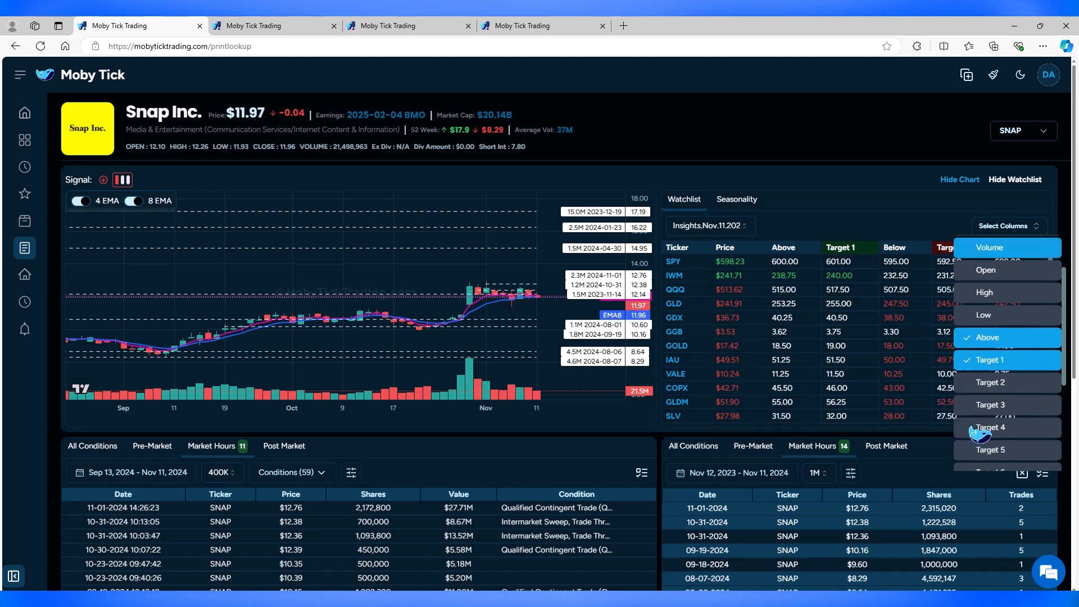
pyautogui.click(985, 386)
pyautogui.scroll(-1, 992, 416)
pyautogui.scroll(1, 993, 416)
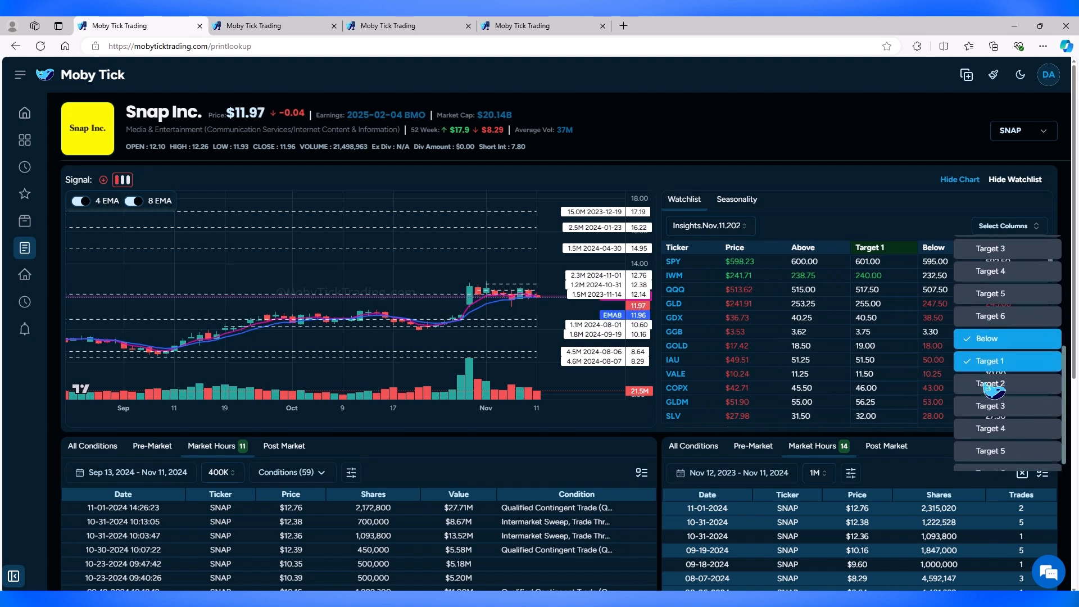
pyautogui.click(917, 319)
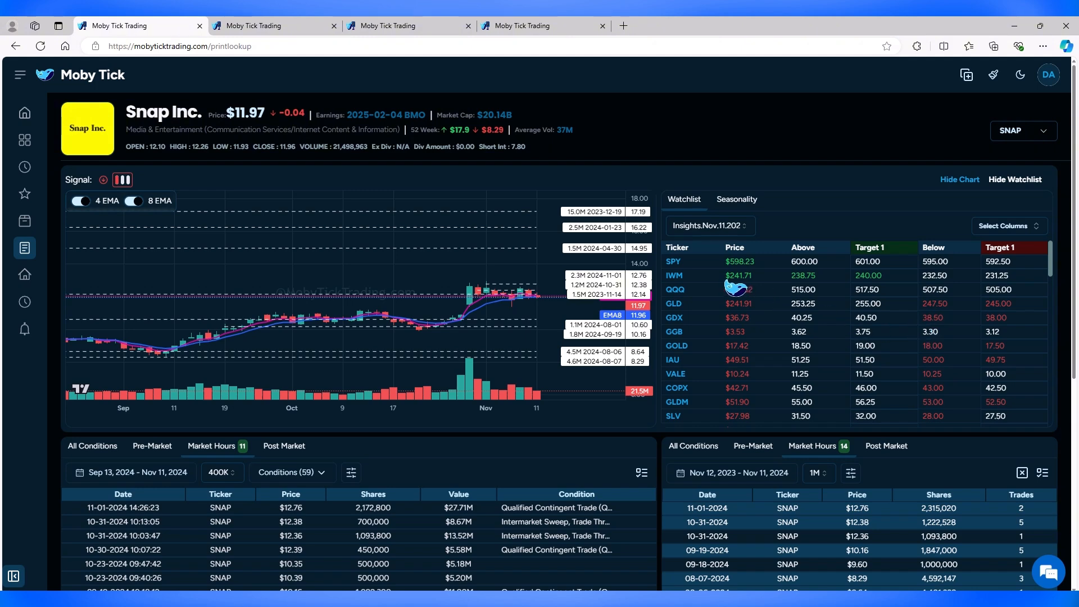
# Step: Look through the watchlist's tickers beside the chart and load GDX in the print lookup
pyautogui.scroll(-5, 736, 315)
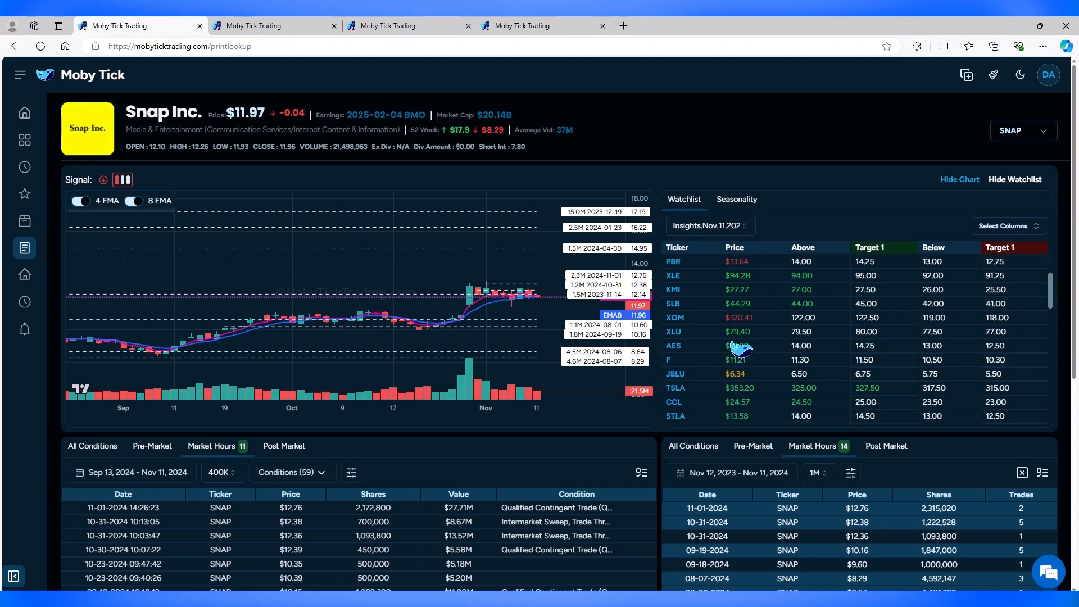
pyautogui.scroll(5, 741, 349)
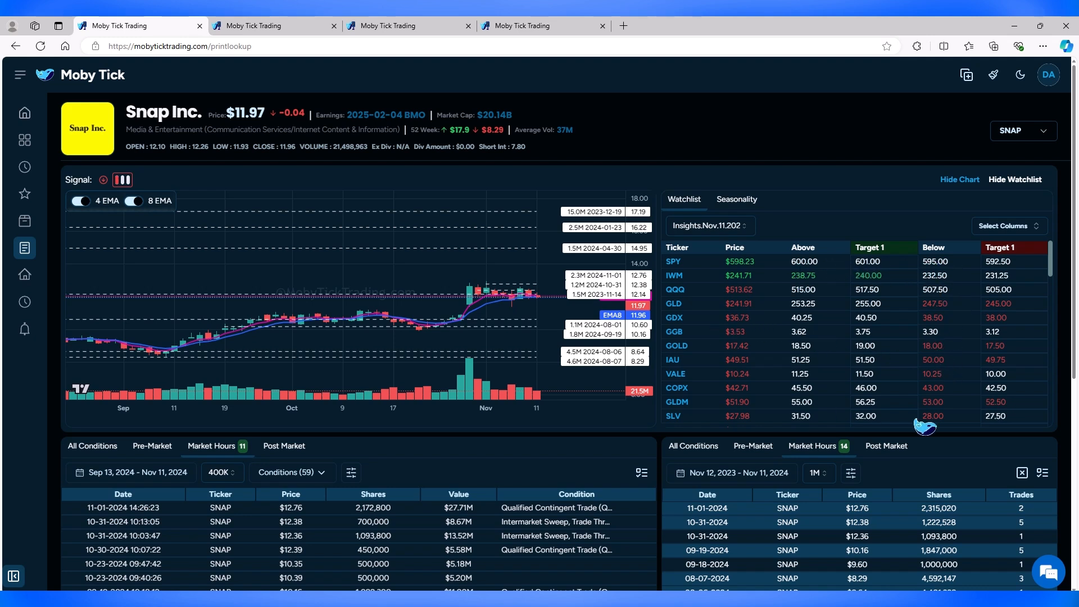
pyautogui.click(675, 319)
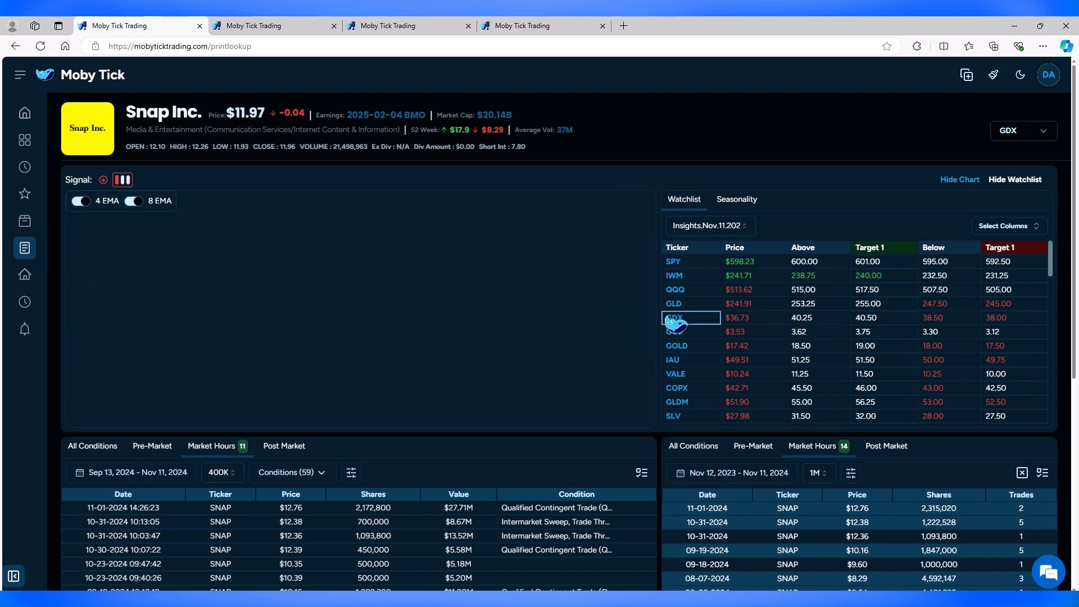